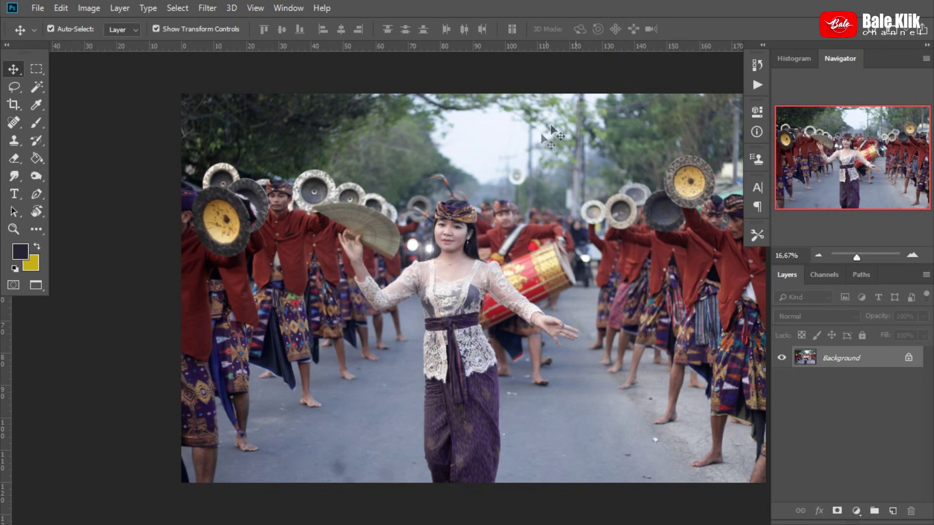
- Duplicate the dance photo's Background into Layer 1, and open the wedding photo in Photoshop
{"action": "left_click_drag", "start_coordinate": [513, 165], "coordinate": [446, 166]}
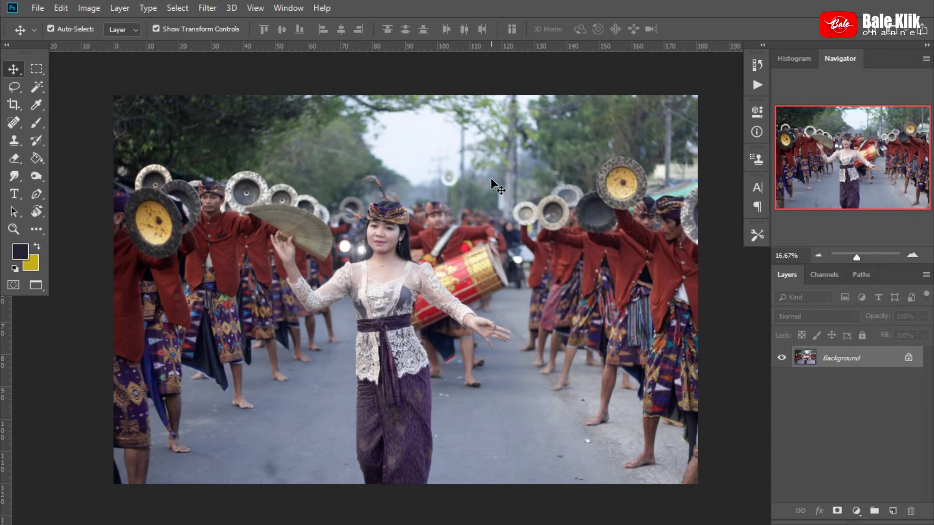
{"action": "key", "text": "ctrl+j"}
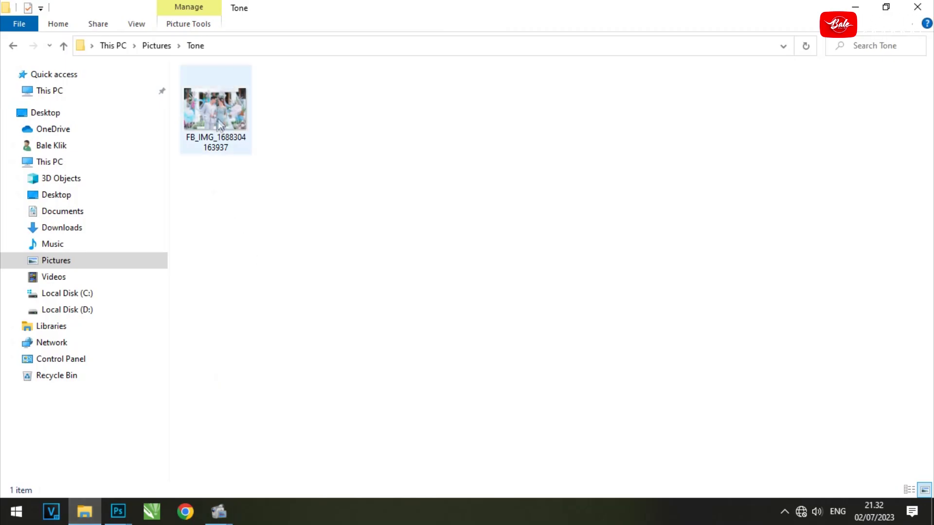
{"action": "right_click", "coordinate": [219, 124]}
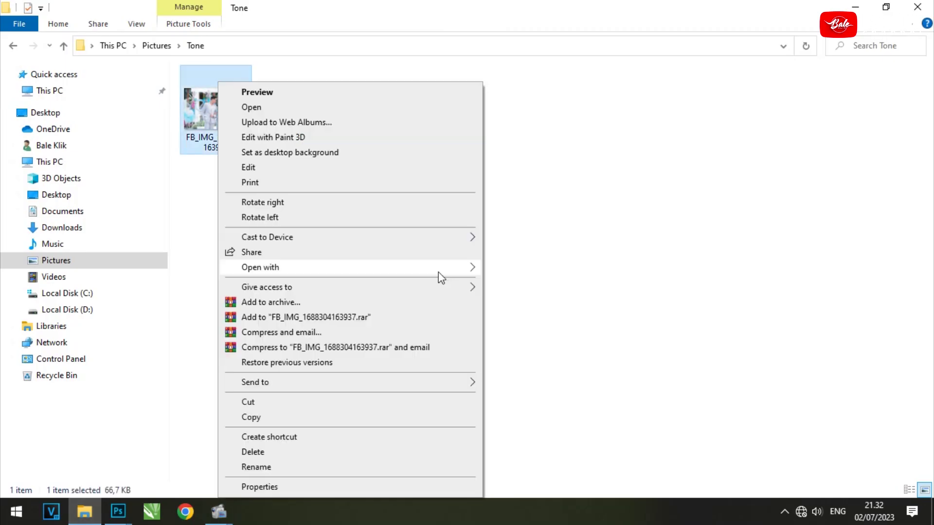
{"action": "left_click", "coordinate": [509, 270]}
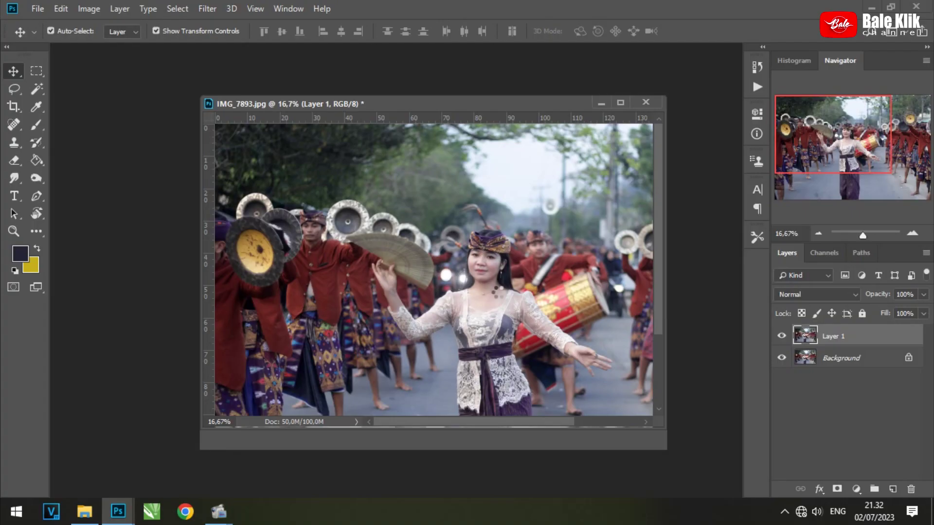
- Copy the wedding photo into the dance document as Layer 2, and close the wedding file
{"action": "mouse_move", "coordinate": [427, 146]}
{"action": "left_mouse_down"}
{"action": "mouse_move", "coordinate": [503, 227]}
{"action": "mouse_move", "coordinate": [394, 249]}
{"action": "left_mouse_up"}
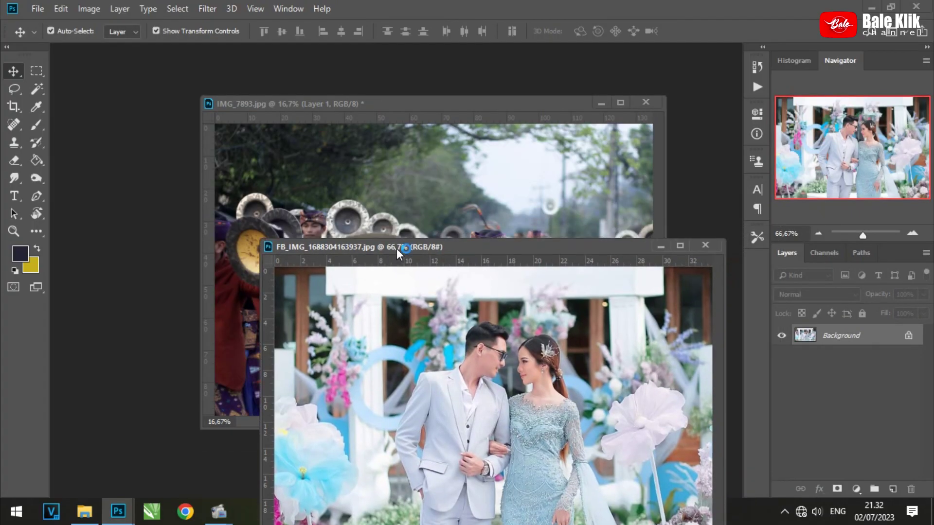
{"action": "left_click_drag", "start_coordinate": [453, 248], "coordinate": [444, 271]}
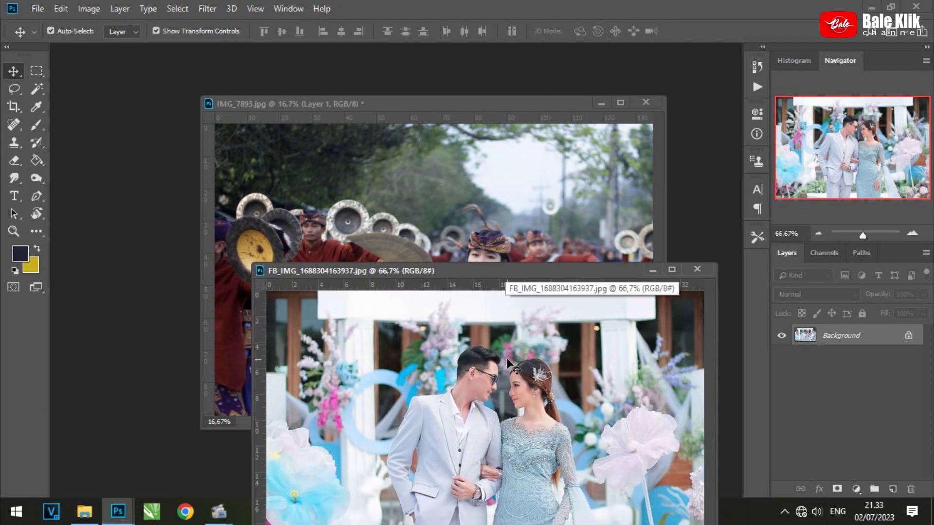
{"action": "left_click_drag", "start_coordinate": [502, 271], "coordinate": [486, 290]}
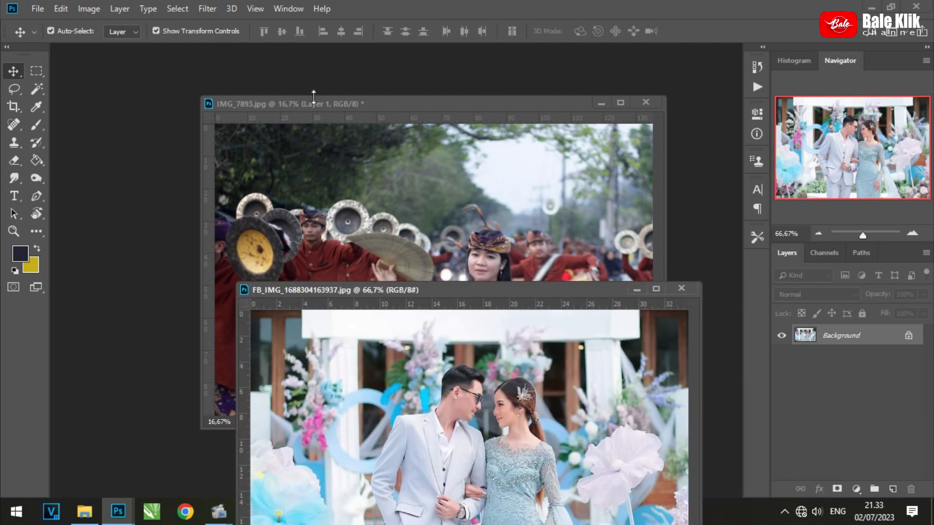
{"action": "mouse_move", "coordinate": [602, 302]}
{"action": "left_mouse_down"}
{"action": "mouse_move", "coordinate": [631, 327]}
{"action": "mouse_move", "coordinate": [545, 233]}
{"action": "left_mouse_up"}
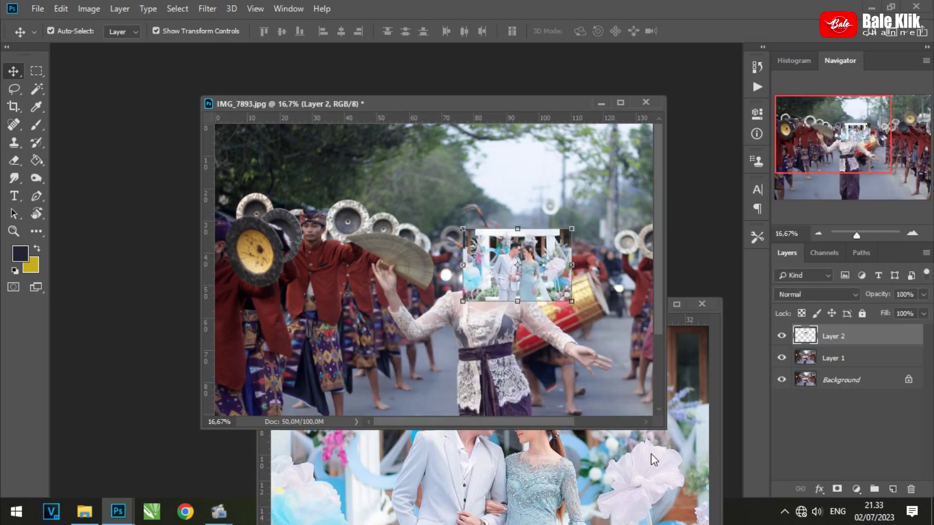
{"action": "left_click", "coordinate": [702, 304]}
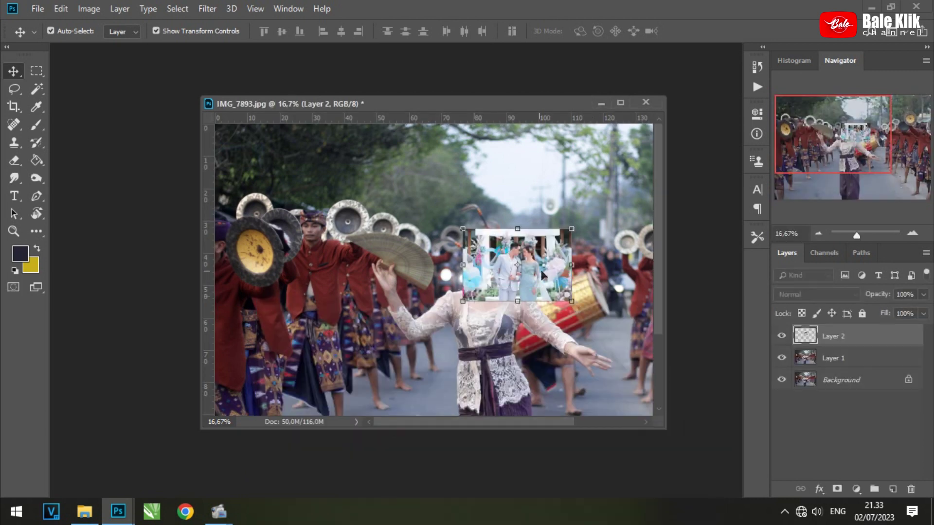
- Scale the wedding photo to about 160% and move it to the bottom-right corner
{"action": "key", "text": "ctrl+t"}
{"action": "left_click_drag", "start_coordinate": [572, 301], "coordinate": [639, 345]}
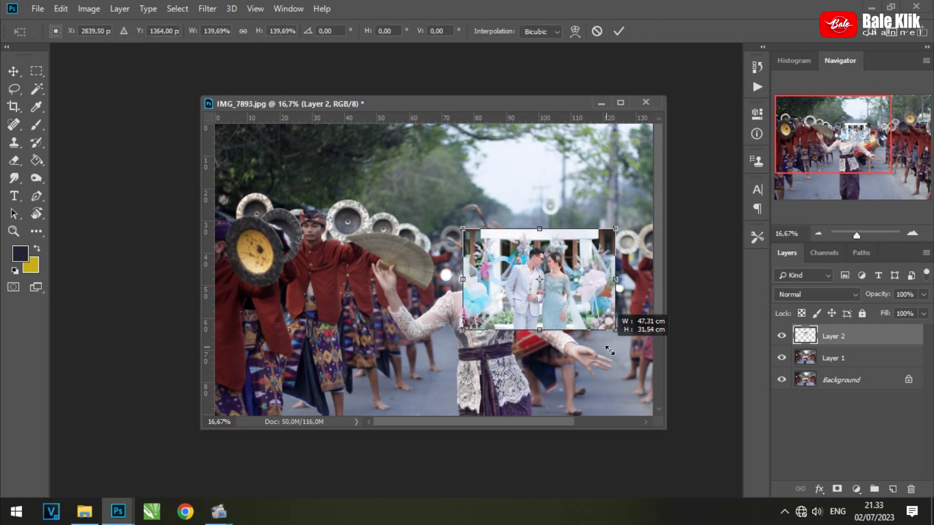
{"action": "key", "text": "Return"}
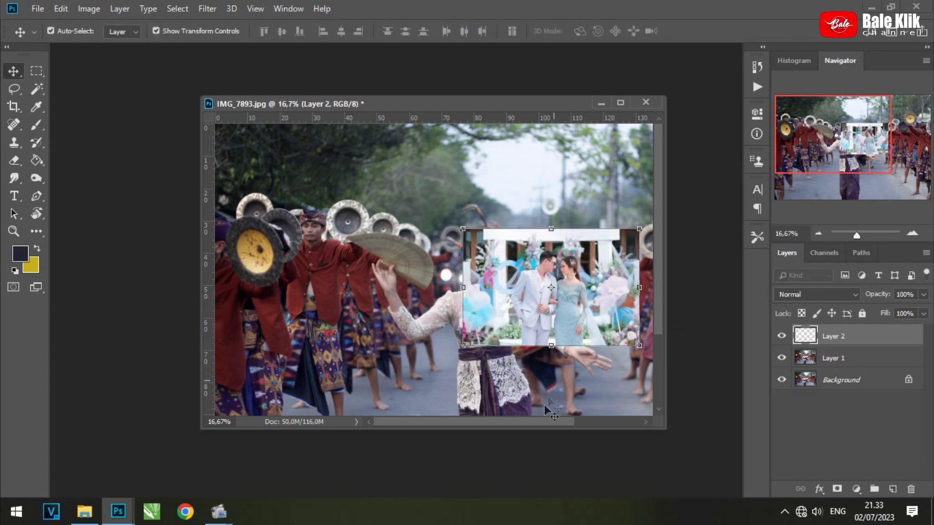
{"action": "key", "text": "f"}
{"action": "left_click_drag", "start_coordinate": [590, 266], "coordinate": [736, 405]}
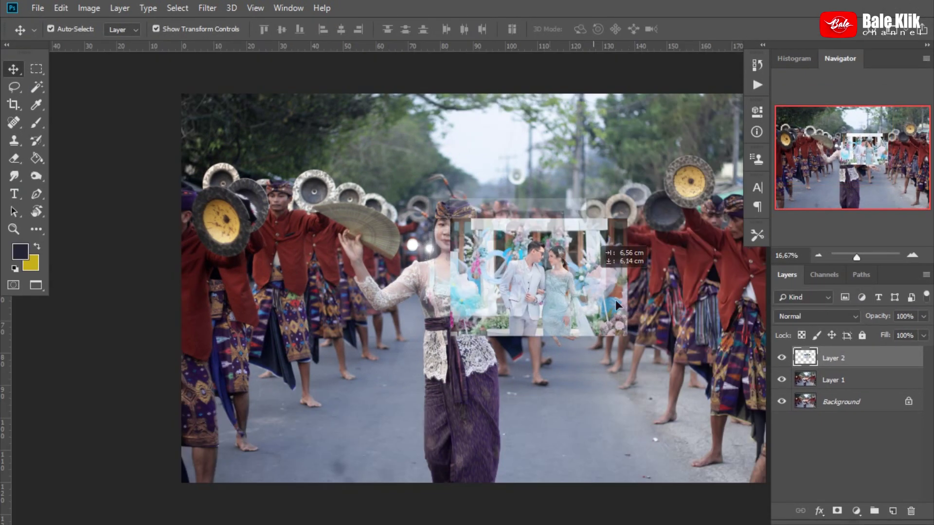
{"action": "left_click_drag", "start_coordinate": [624, 295], "coordinate": [537, 304]}
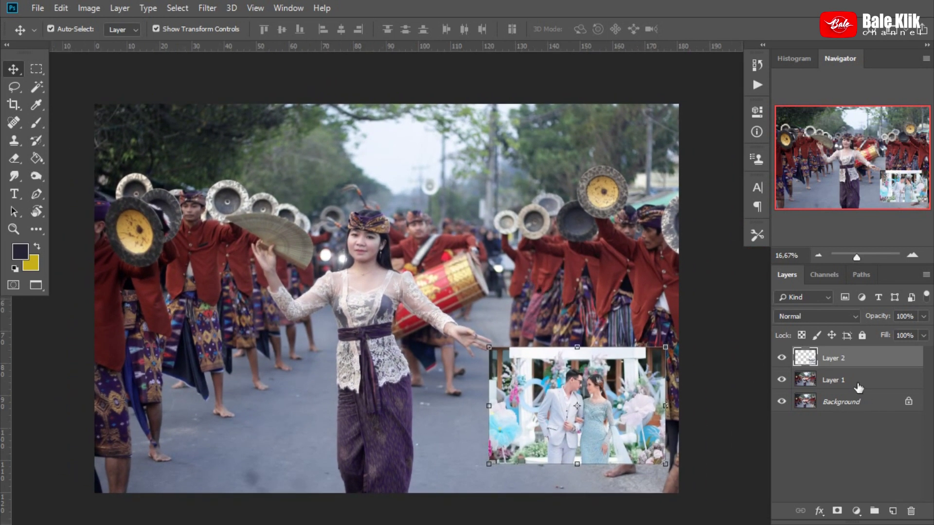
- Apply Match Color to Layer 1 using source IMG_7893.jpg, layer Layer 2
{"action": "left_click", "coordinate": [846, 380]}
{"action": "left_click", "coordinate": [92, 10]}
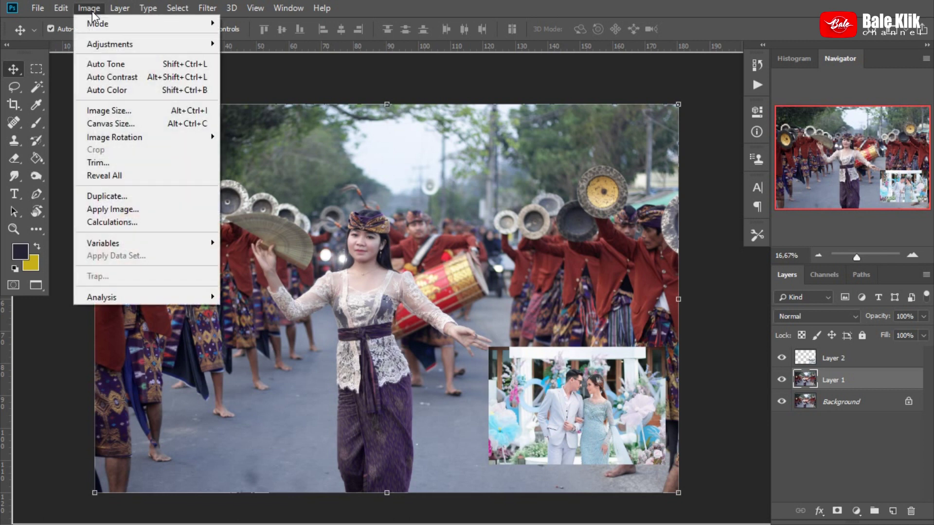
{"action": "mouse_move", "coordinate": [109, 43]}
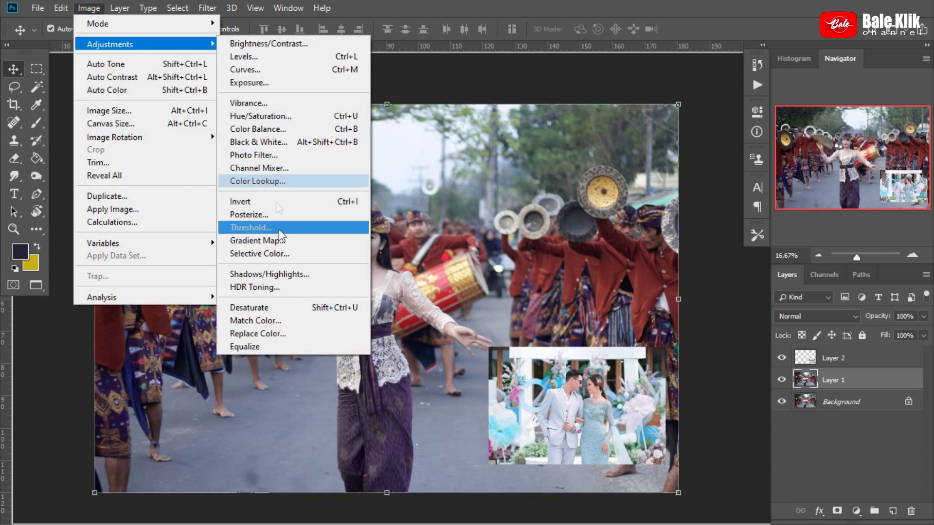
{"action": "left_click", "coordinate": [293, 325]}
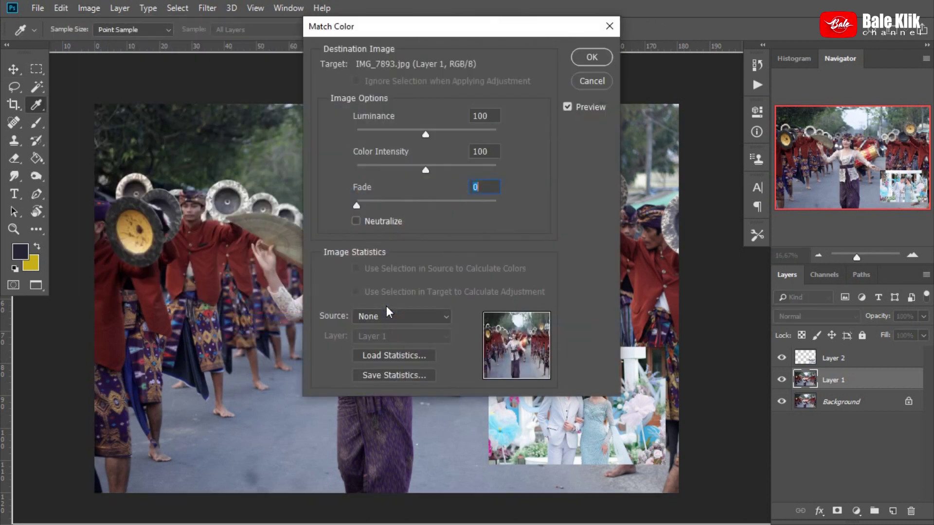
{"action": "left_click_drag", "start_coordinate": [442, 26], "coordinate": [744, 57]}
{"action": "left_click", "coordinate": [696, 348]}
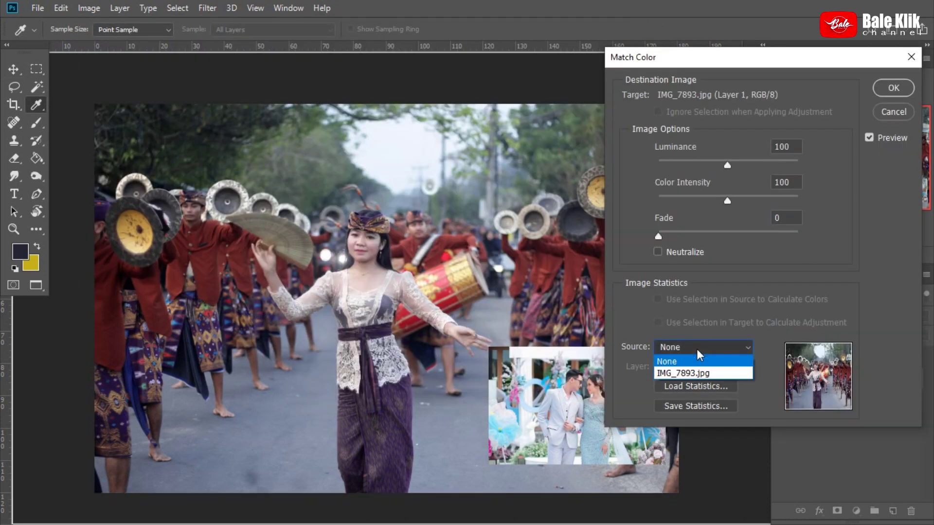
{"action": "left_click", "coordinate": [673, 374]}
{"action": "left_click_drag", "start_coordinate": [739, 61], "coordinate": [621, 39]}
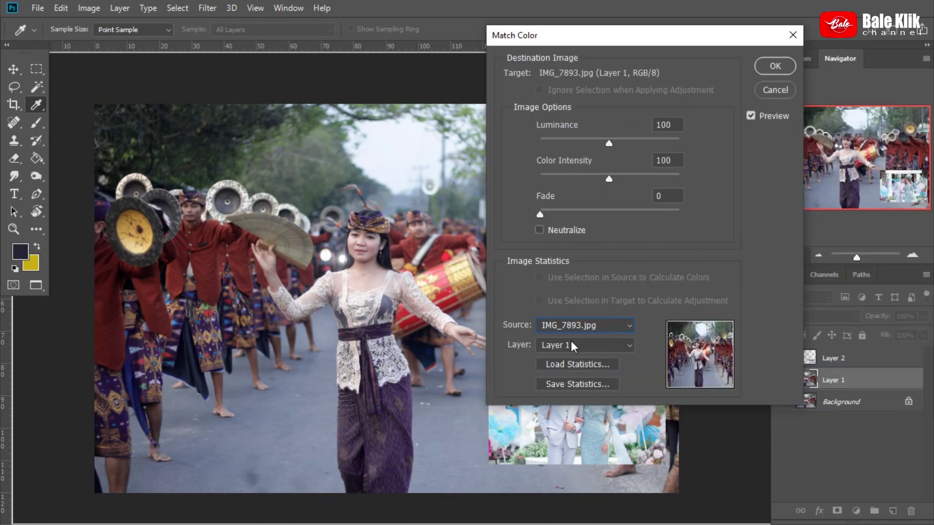
{"action": "left_click", "coordinate": [598, 345]}
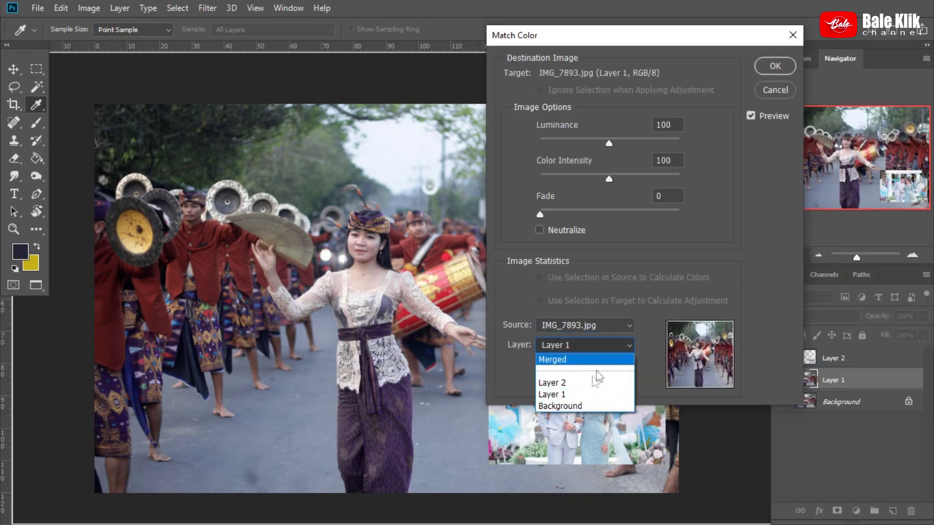
{"action": "left_click", "coordinate": [579, 387]}
{"action": "mouse_move", "coordinate": [661, 38]}
{"action": "left_mouse_down"}
{"action": "mouse_move", "coordinate": [617, 33]}
{"action": "mouse_move", "coordinate": [634, 54]}
{"action": "left_mouse_up"}
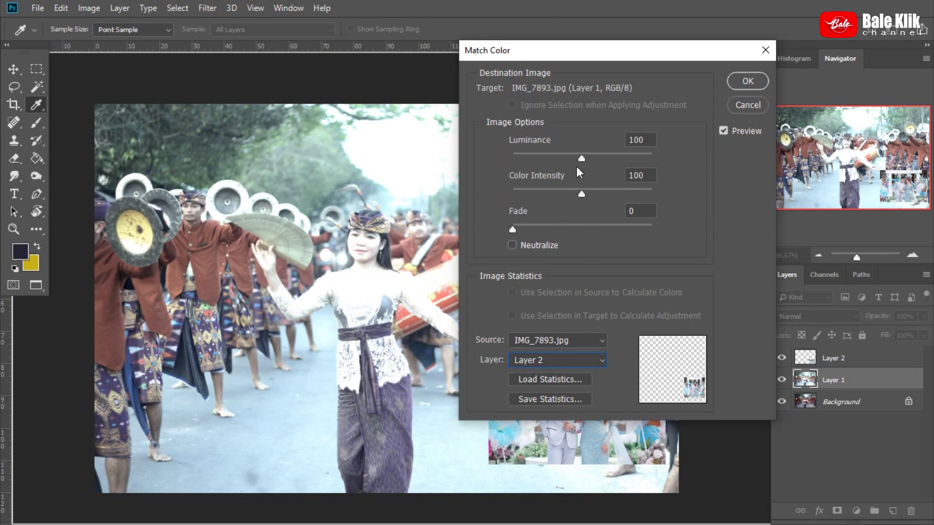
- Raise Match Color intensity and tune luminance and fade to preview values
{"action": "left_click_drag", "start_coordinate": [582, 194], "coordinate": [620, 194]}
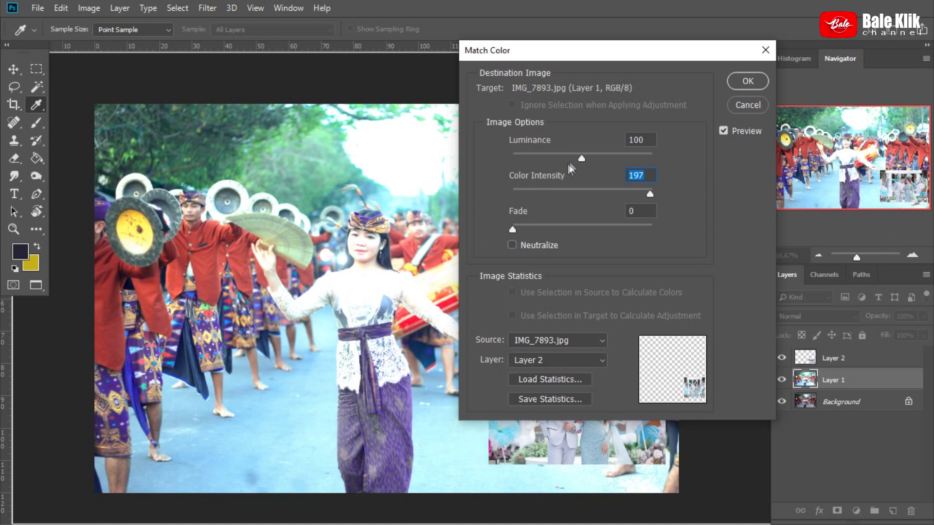
{"action": "left_click_drag", "start_coordinate": [582, 159], "coordinate": [562, 159]}
{"action": "left_click_drag", "start_coordinate": [513, 230], "coordinate": [573, 232]}
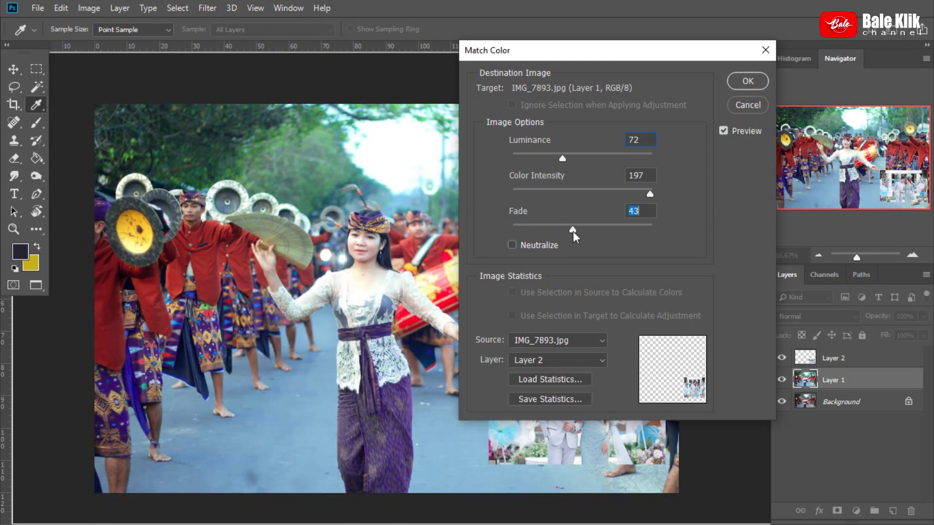
{"action": "left_click_drag", "start_coordinate": [573, 232], "coordinate": [600, 229]}
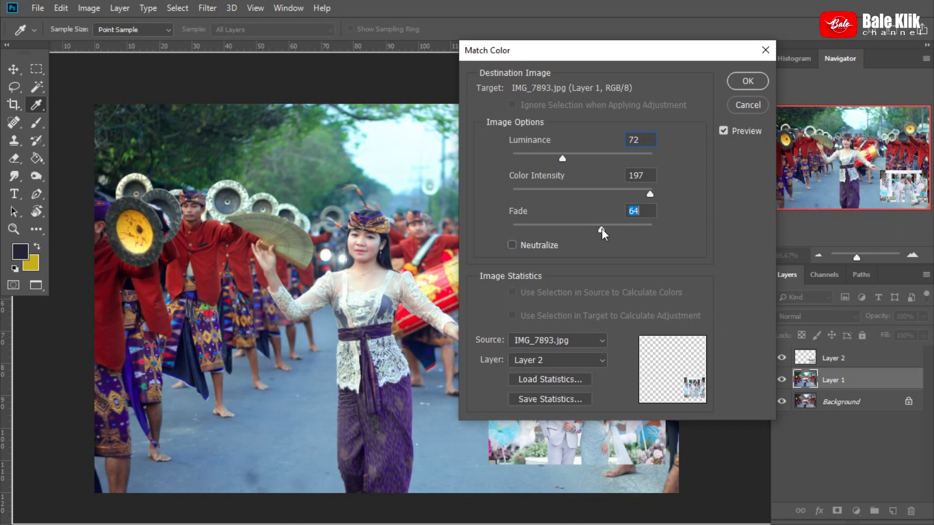
{"action": "left_click_drag", "start_coordinate": [602, 228], "coordinate": [602, 229]}
{"action": "left_click_drag", "start_coordinate": [562, 159], "coordinate": [559, 158]}
{"action": "left_click_drag", "start_coordinate": [558, 158], "coordinate": [555, 158]}
{"action": "mouse_move", "coordinate": [593, 54]}
{"action": "left_mouse_down"}
{"action": "mouse_move", "coordinate": [837, 287]}
{"action": "mouse_move", "coordinate": [793, 37]}
{"action": "mouse_move", "coordinate": [775, 45]}
{"action": "left_mouse_up"}
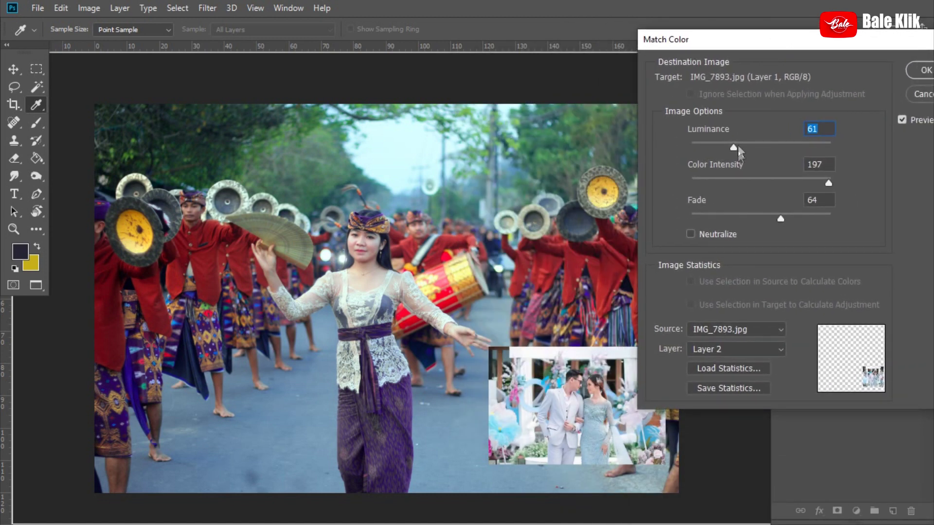
- Finalize luminance 54, colour intensity 197 and fade 60, leaving Neutralize off, and apply
{"action": "left_click_drag", "start_coordinate": [735, 148], "coordinate": [737, 148]}
{"action": "left_click_drag", "start_coordinate": [781, 219], "coordinate": [781, 219]}
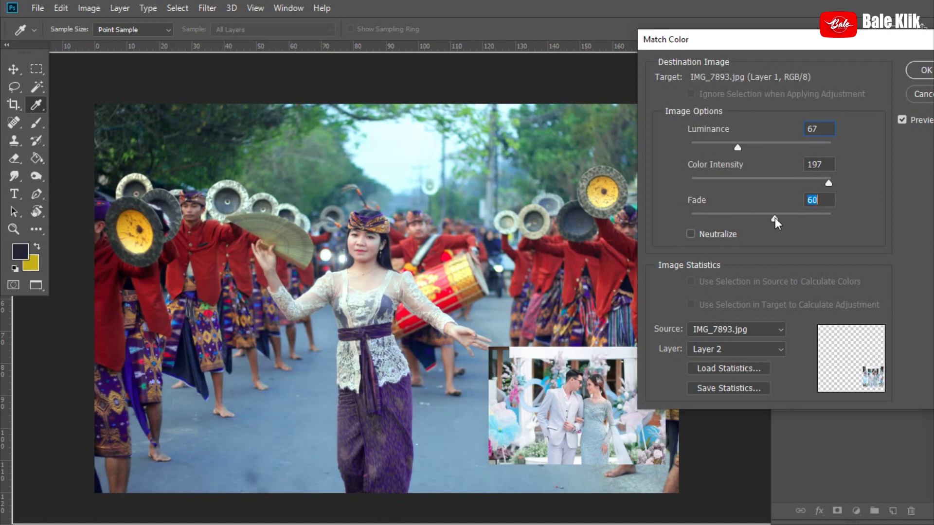
{"action": "left_click", "coordinate": [692, 233]}
{"action": "left_click", "coordinate": [692, 233]}
{"action": "left_click_drag", "start_coordinate": [739, 148], "coordinate": [728, 148]}
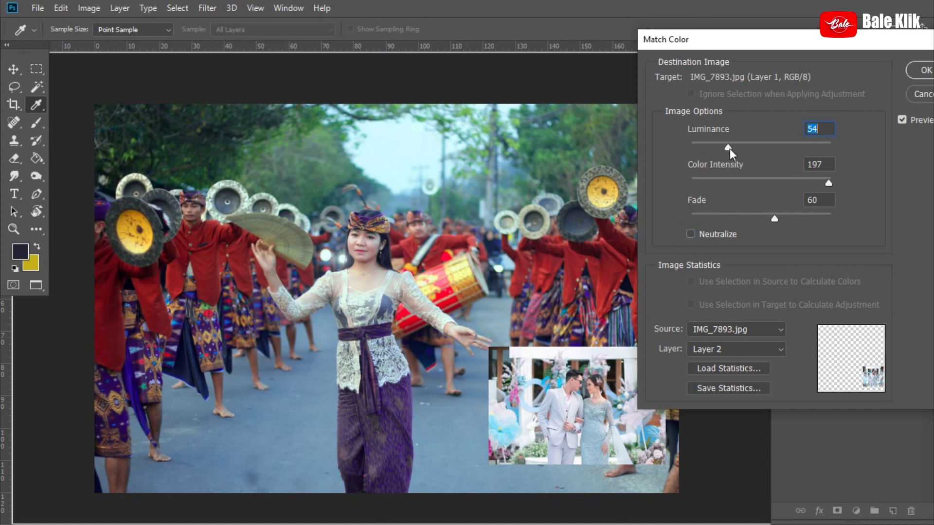
{"action": "mouse_move", "coordinate": [819, 46]}
{"action": "left_mouse_down"}
{"action": "mouse_move", "coordinate": [351, 131]}
{"action": "mouse_move", "coordinate": [634, 79]}
{"action": "mouse_move", "coordinate": [595, 77]}
{"action": "left_mouse_up"}
{"action": "left_click", "coordinate": [707, 103]}
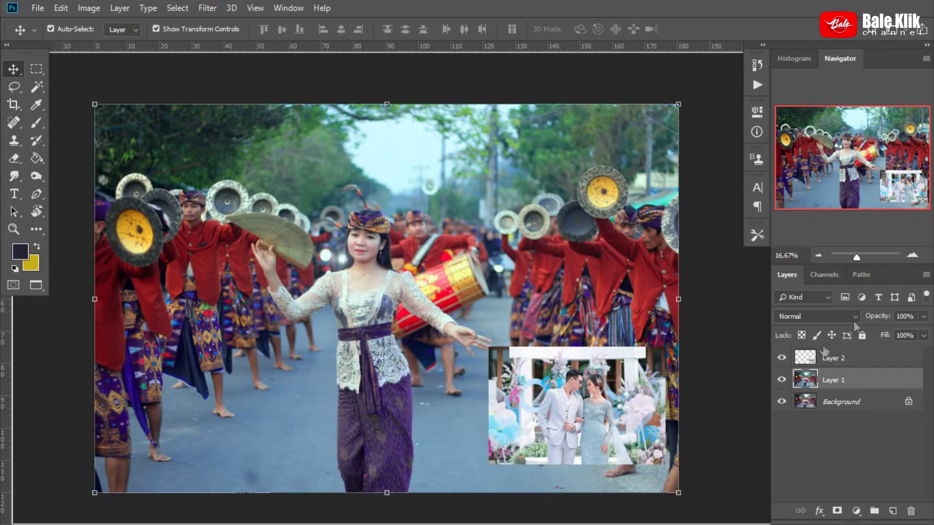
- Zoom in, move the wedding photo up and left, and hide Layer 2
{"action": "left_click", "coordinate": [912, 254]}
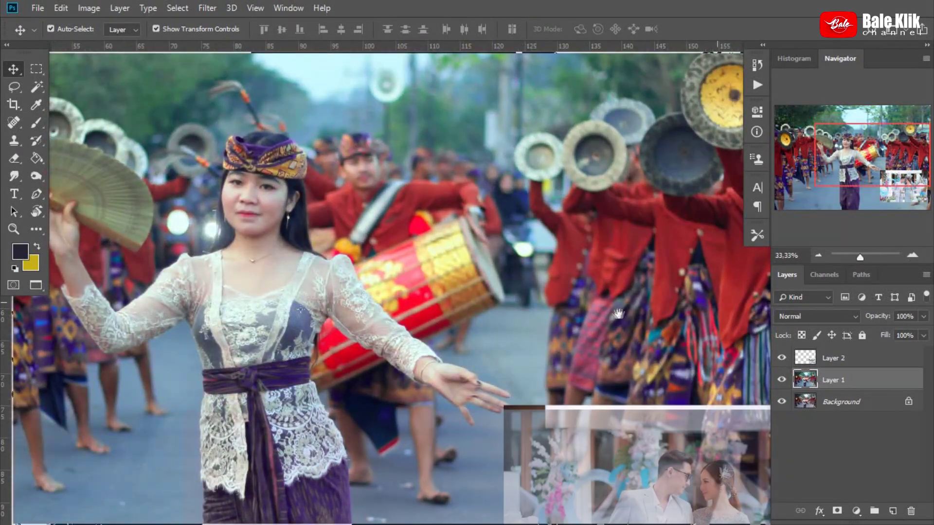
{"action": "left_click_drag", "start_coordinate": [618, 314], "coordinate": [551, 250]}
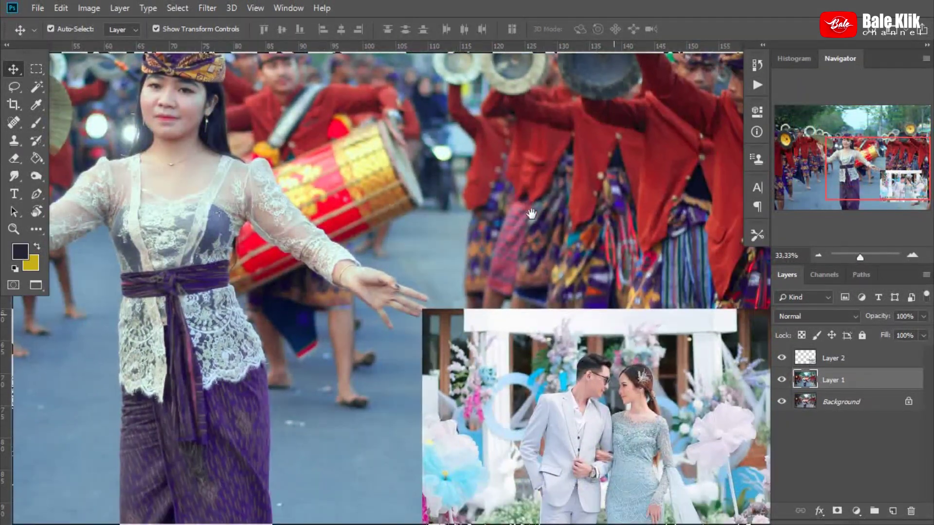
{"action": "left_click", "coordinate": [868, 365]}
{"action": "left_click_drag", "start_coordinate": [649, 387], "coordinate": [547, 137]}
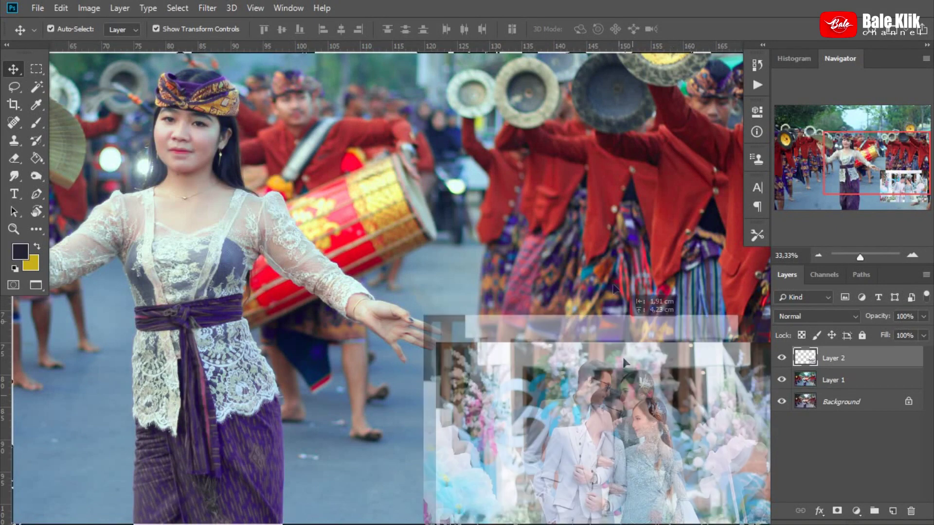
{"action": "left_click_drag", "start_coordinate": [540, 226], "coordinate": [616, 347]}
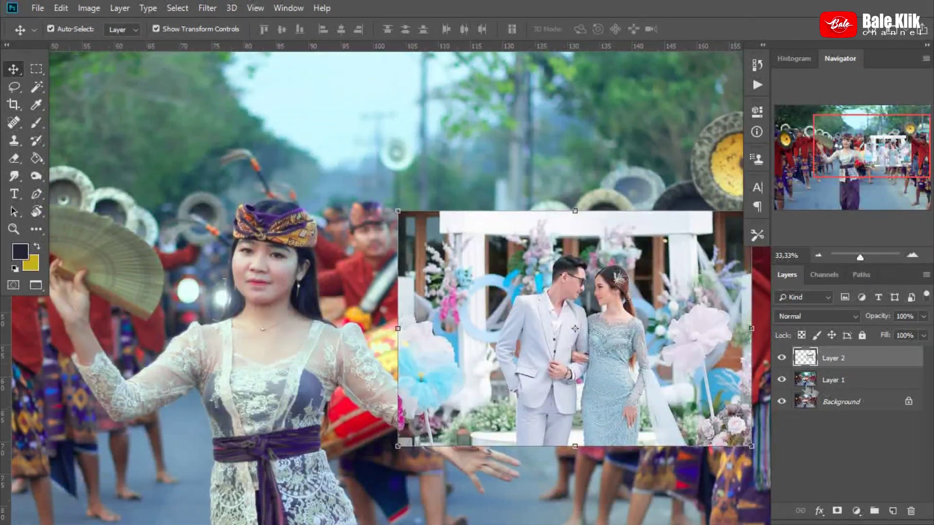
{"action": "left_click", "coordinate": [782, 360]}
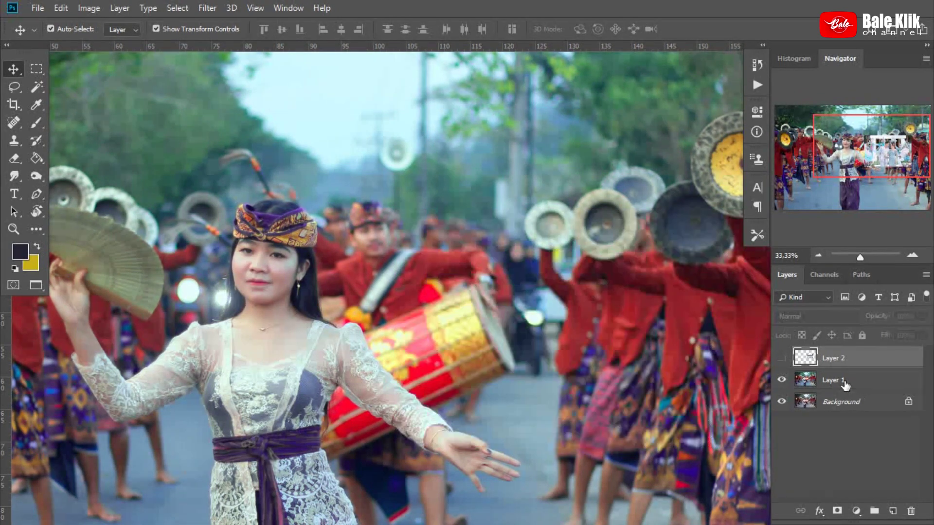
- Toggle Layer 1 to compare with the original, then refit the whole image in view
{"action": "left_click", "coordinate": [842, 383]}
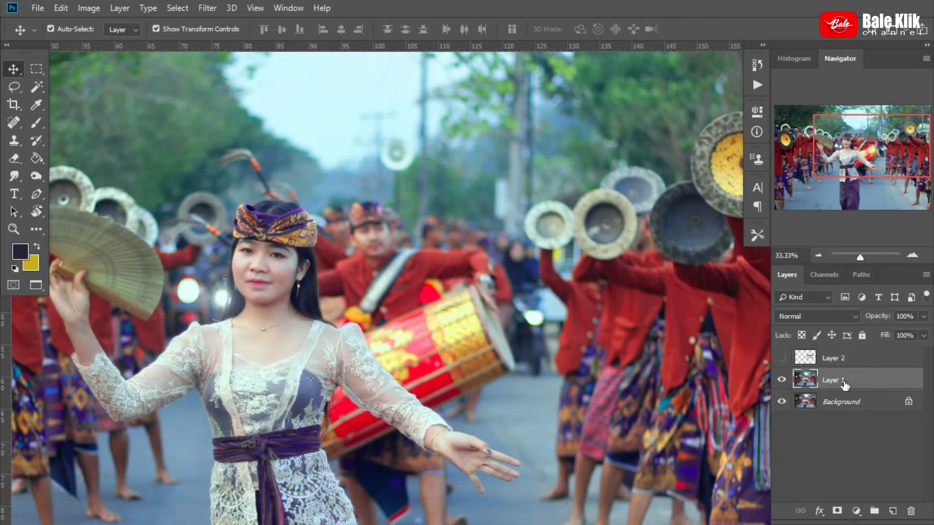
{"action": "left_click", "coordinate": [781, 380]}
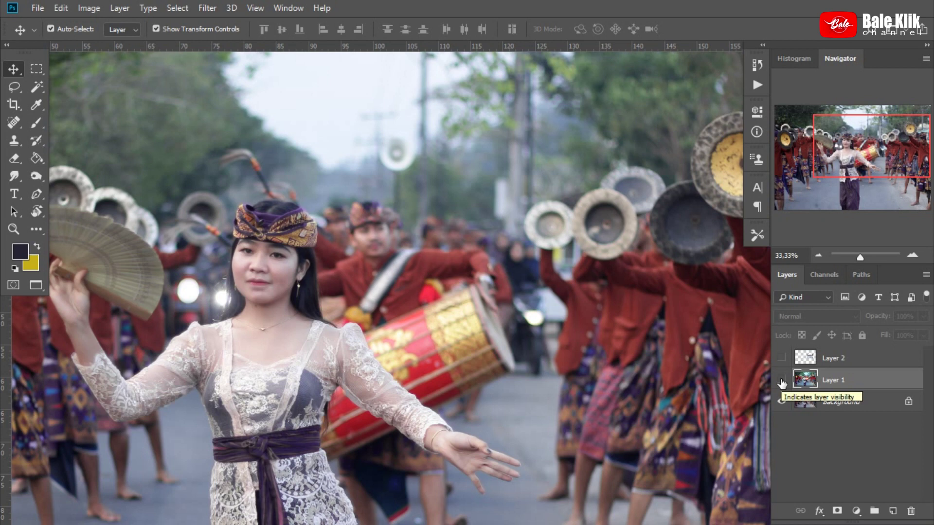
{"action": "left_click", "coordinate": [781, 380]}
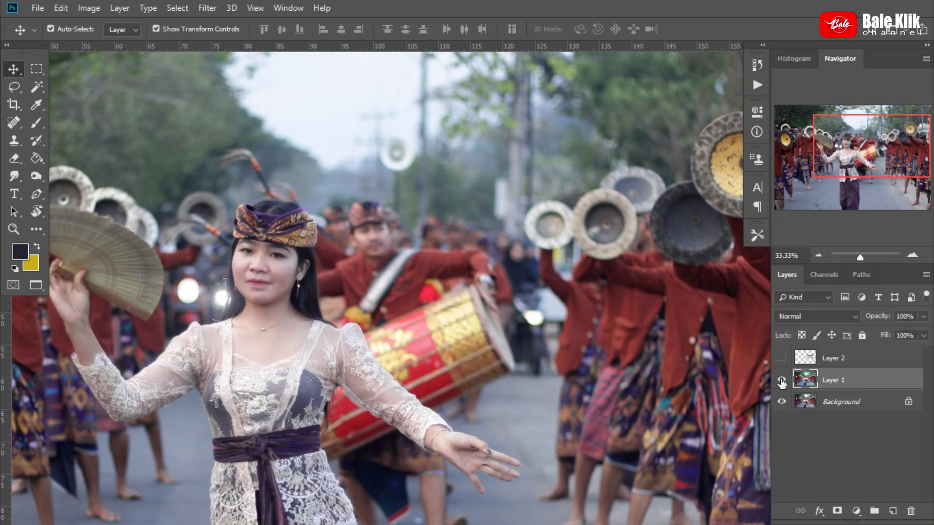
{"action": "left_click", "coordinate": [817, 254]}
{"action": "left_click", "coordinate": [817, 254]}
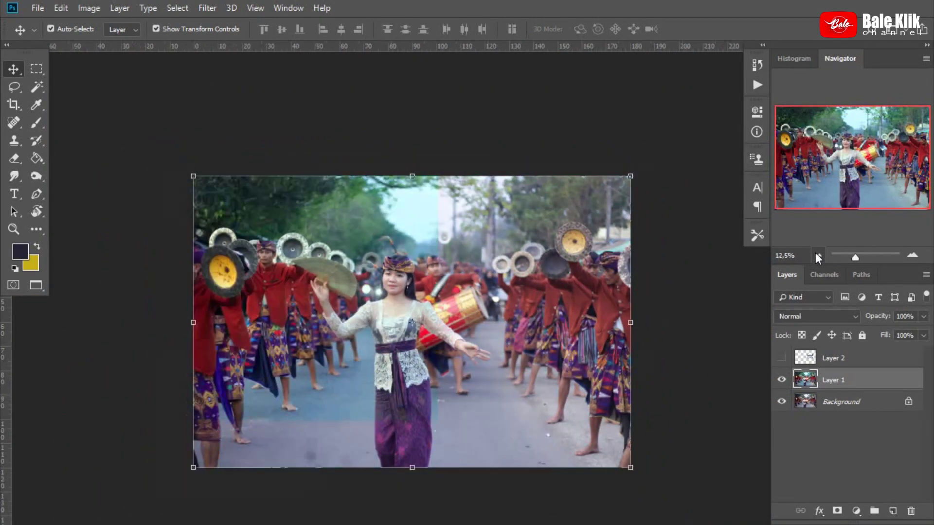
{"action": "left_click_drag", "start_coordinate": [560, 299], "coordinate": [519, 305]}
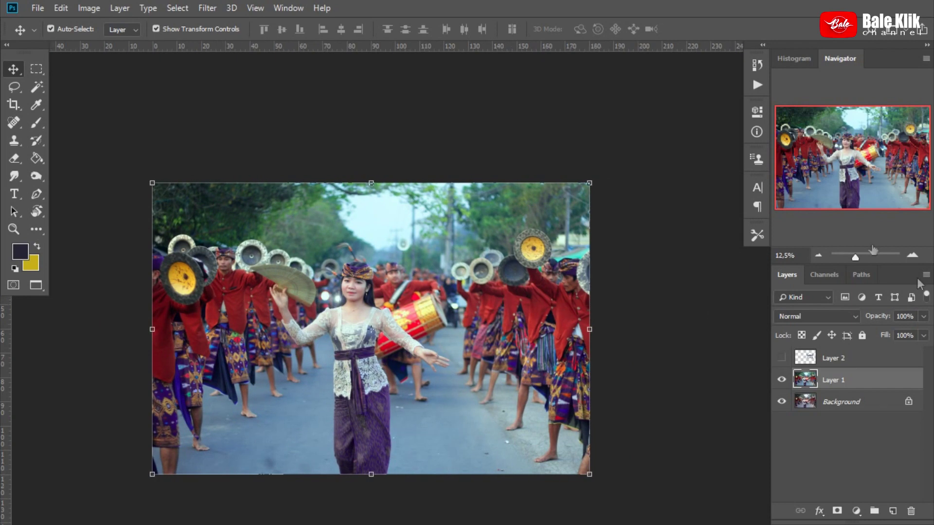
{"action": "left_click", "coordinate": [911, 255]}
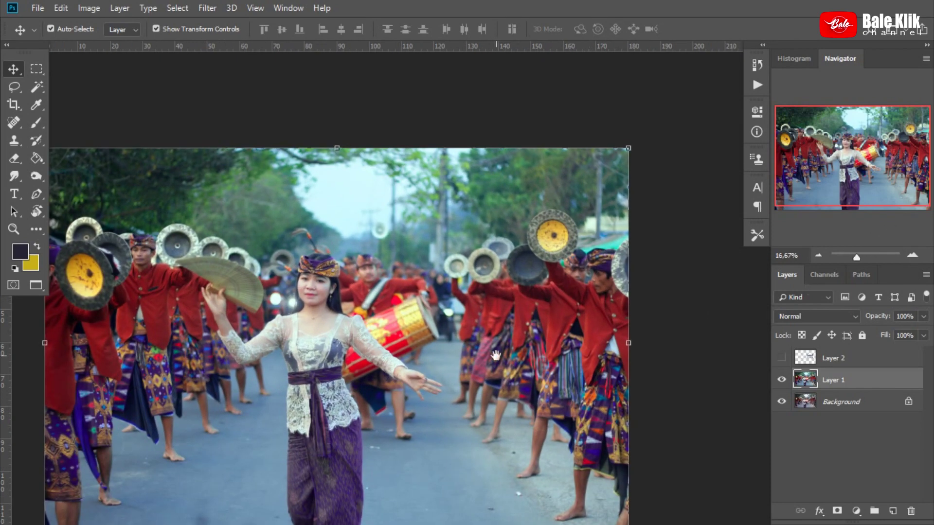
{"action": "left_click_drag", "start_coordinate": [496, 355], "coordinate": [555, 287]}
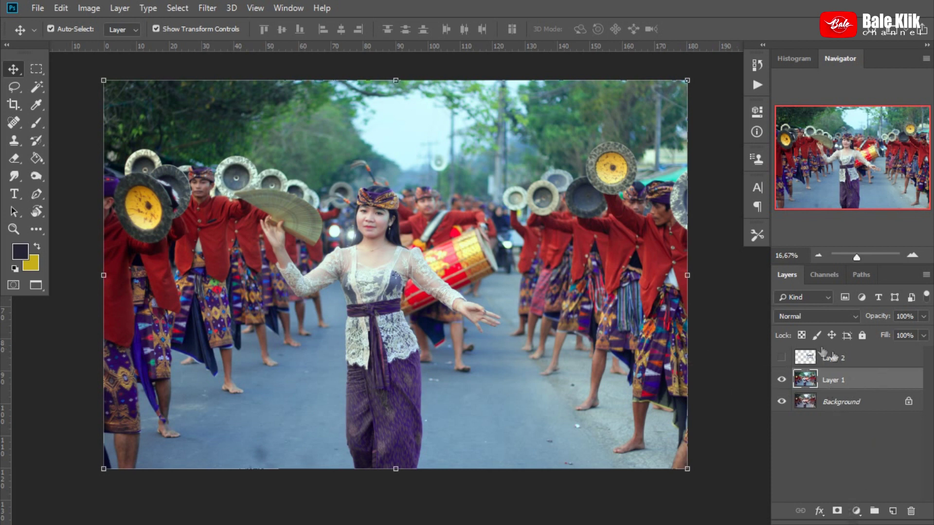
{"action": "left_click", "coordinate": [856, 511]}
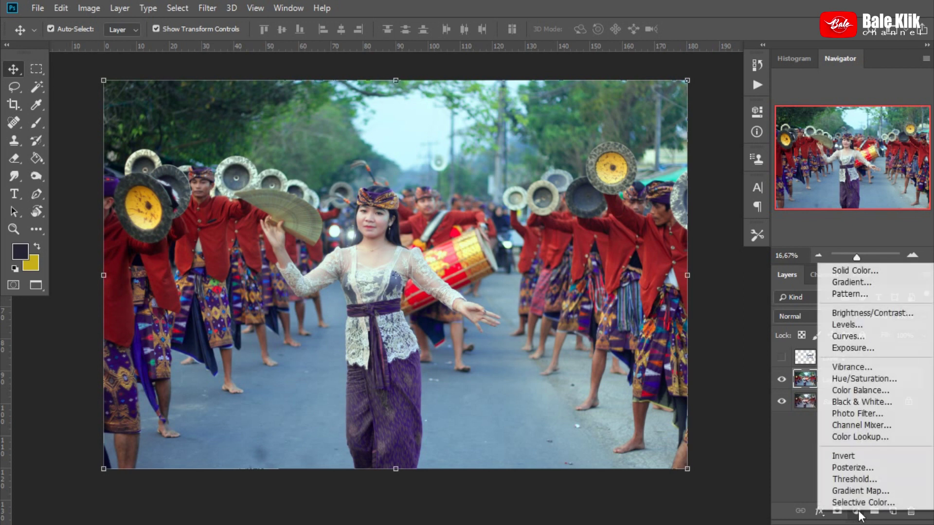
- Add a Luminosity Selective Color layer: reds magenta +23, yellow +17; yellows magenta +14
{"action": "left_click", "coordinate": [883, 506]}
{"action": "left_click_drag", "start_coordinate": [658, 223], "coordinate": [652, 223]}
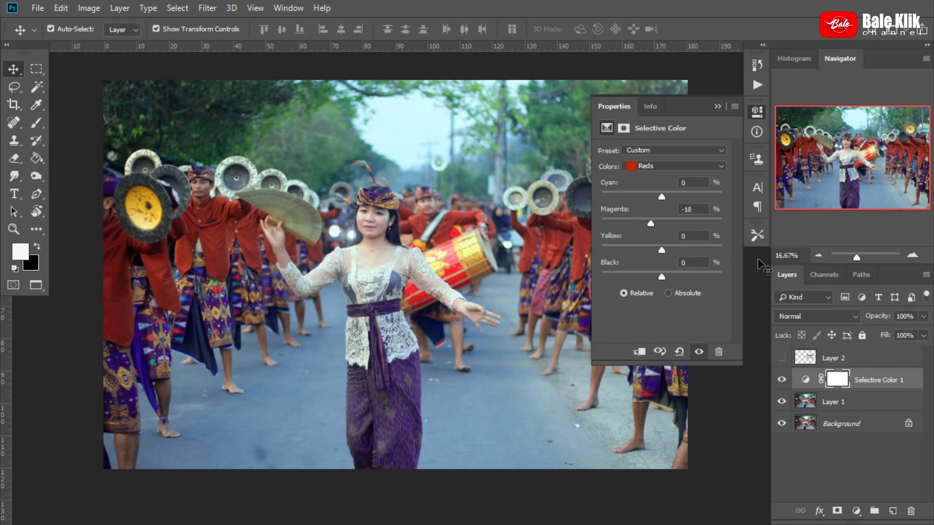
{"action": "left_click", "coordinate": [798, 315]}
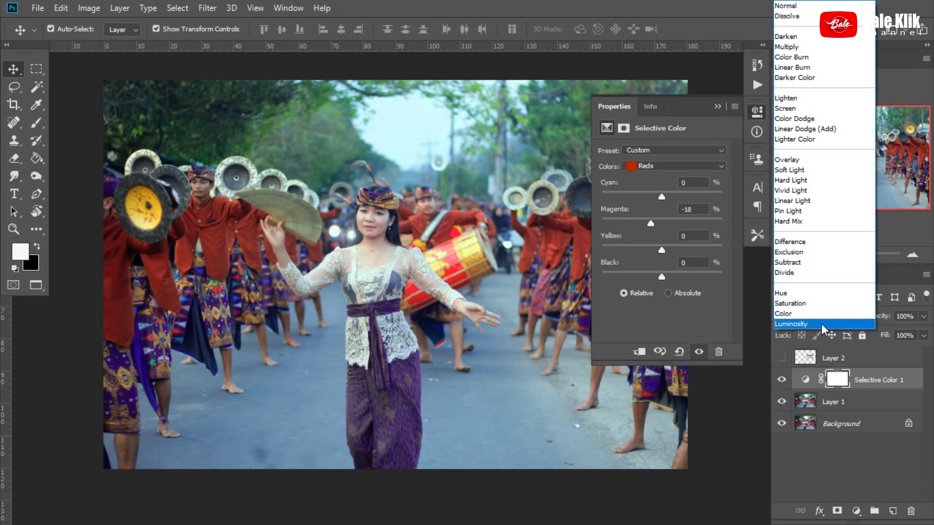
{"action": "left_click", "coordinate": [820, 323]}
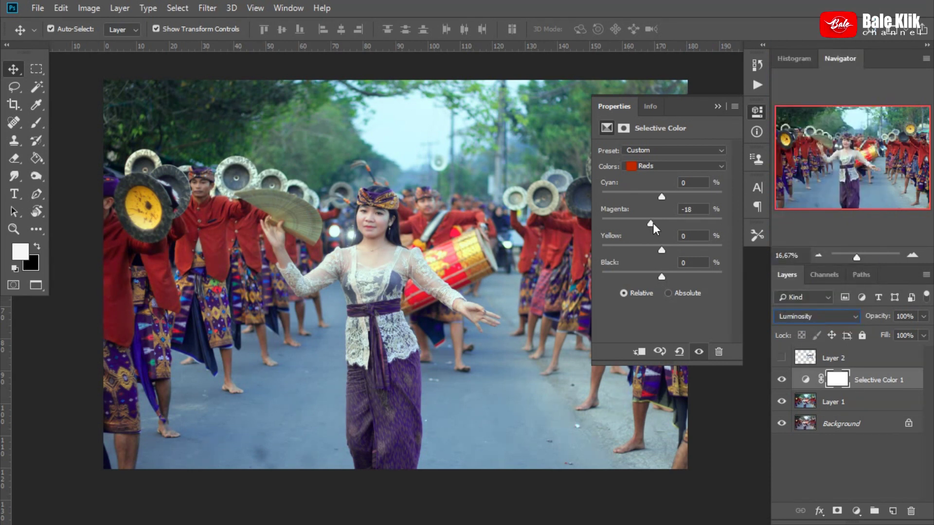
{"action": "left_click_drag", "start_coordinate": [678, 229], "coordinate": [678, 229]}
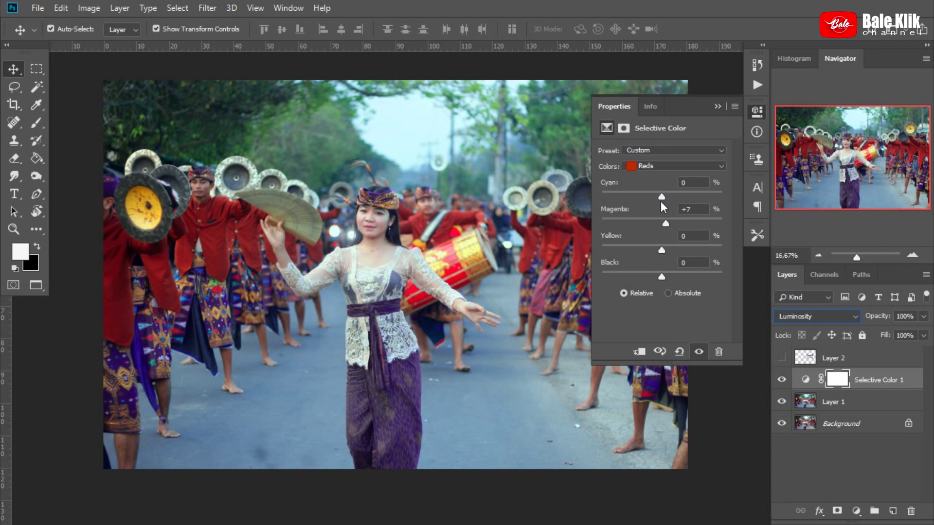
{"action": "mouse_move", "coordinate": [662, 250]}
{"action": "left_mouse_down"}
{"action": "mouse_move", "coordinate": [634, 250]}
{"action": "mouse_move", "coordinate": [677, 250]}
{"action": "left_mouse_up"}
{"action": "left_click_drag", "start_coordinate": [687, 226], "coordinate": [687, 227]}
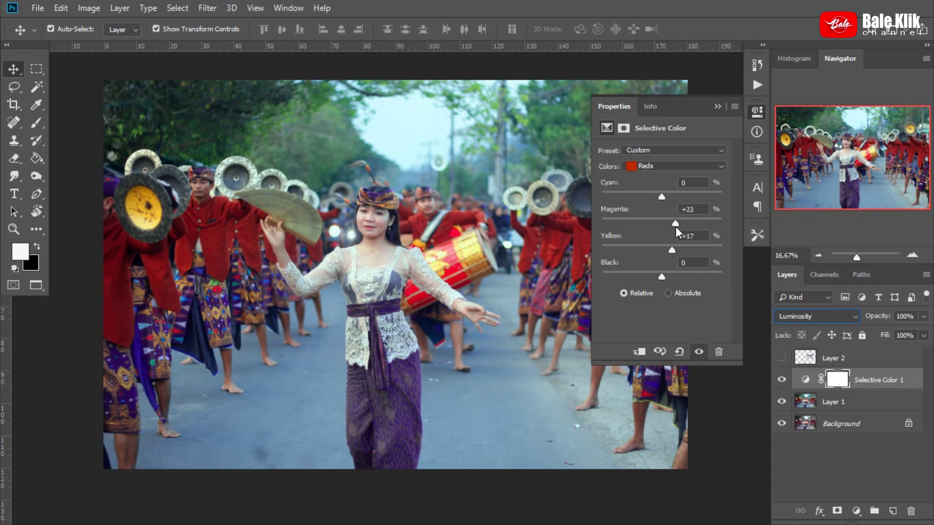
{"action": "left_click", "coordinate": [668, 164]}
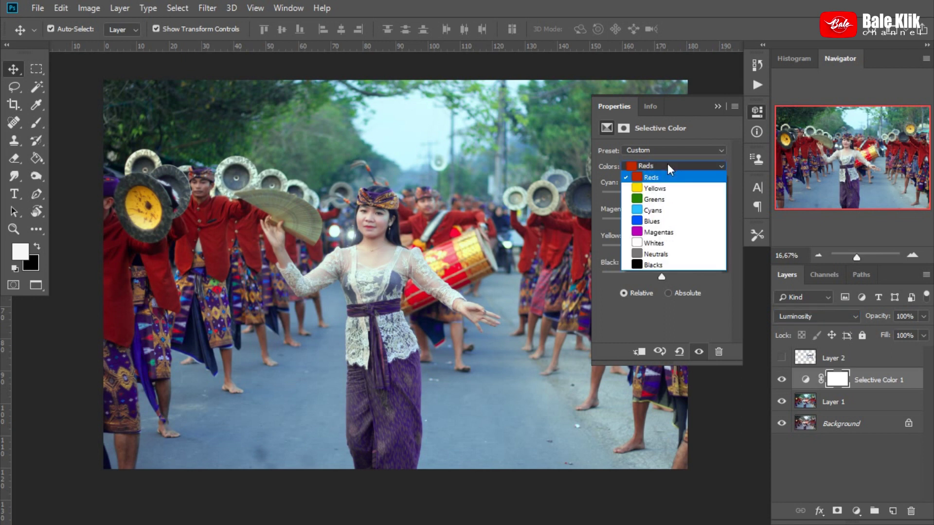
{"action": "left_click", "coordinate": [664, 189]}
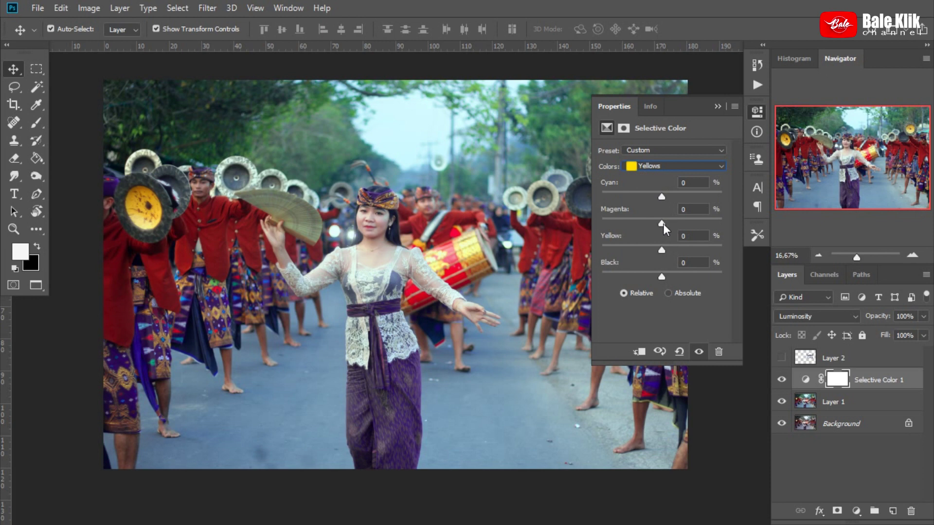
{"action": "left_click_drag", "start_coordinate": [679, 228], "coordinate": [685, 228]}
- Toggle the Selective Color adjustment on and off to compare, leaving it on
{"action": "left_click", "coordinate": [719, 107]}
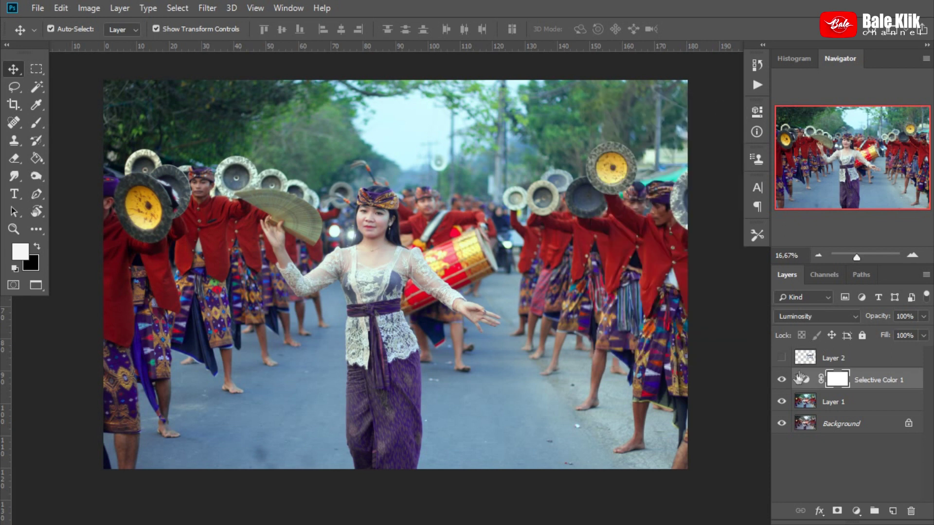
{"action": "left_click", "coordinate": [782, 380]}
{"action": "left_click", "coordinate": [782, 380]}
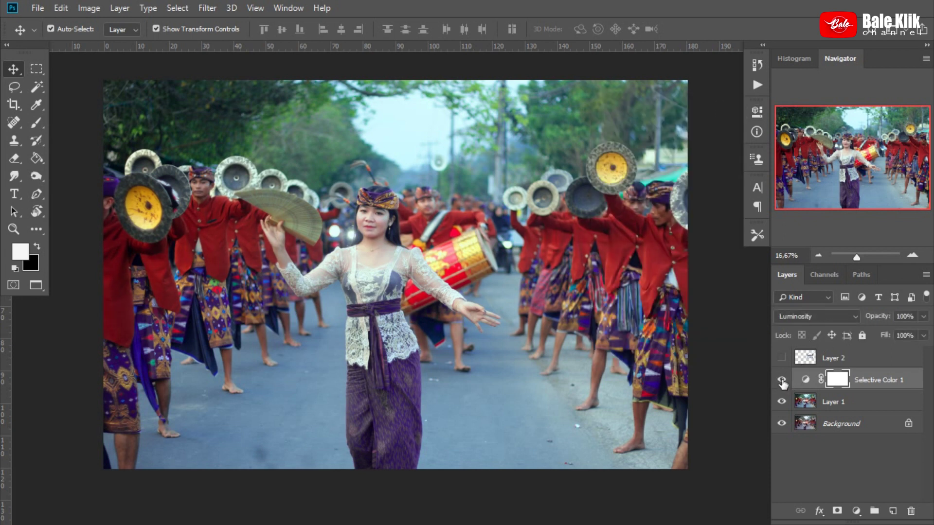
{"action": "left_click", "coordinate": [782, 380]}
{"action": "left_click", "coordinate": [782, 380]}
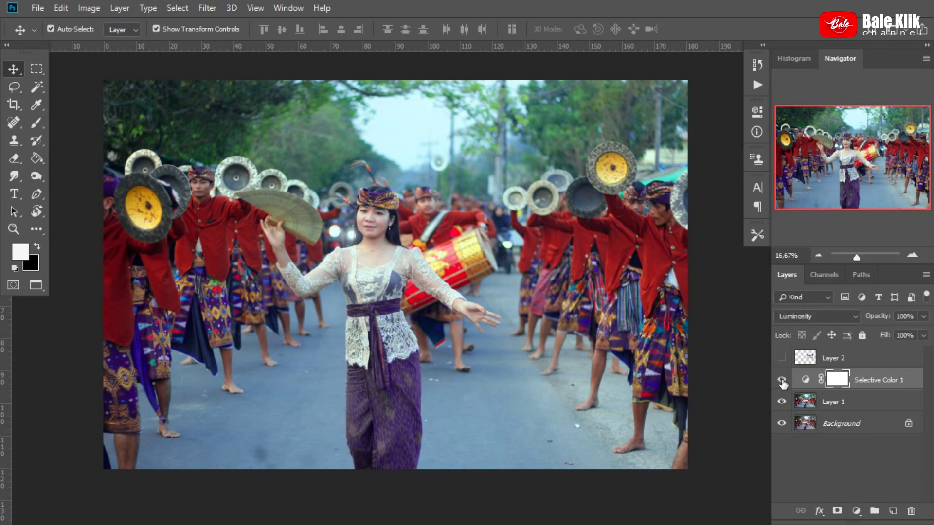
{"action": "left_click", "coordinate": [782, 380]}
{"action": "left_click", "coordinate": [782, 380]}
- Show the wedding photo layer and move it to the upper right of the image
{"action": "left_click", "coordinate": [781, 358]}
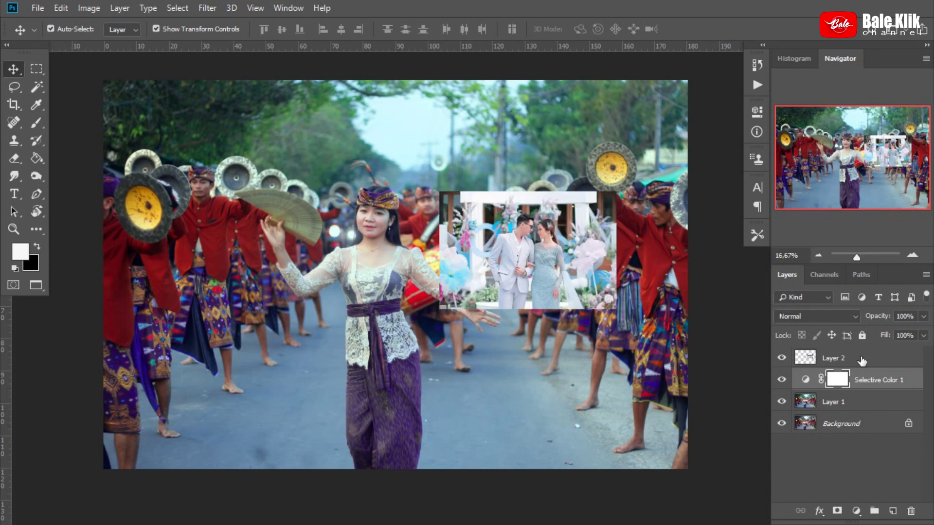
{"action": "left_click", "coordinate": [861, 359]}
{"action": "left_click_drag", "start_coordinate": [584, 244], "coordinate": [629, 344]}
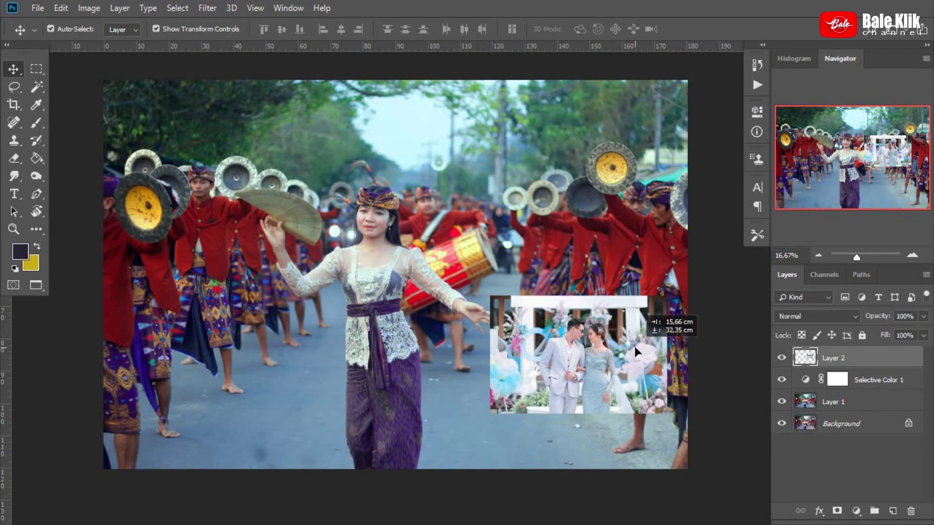
{"action": "left_click_drag", "start_coordinate": [629, 346], "coordinate": [641, 222]}
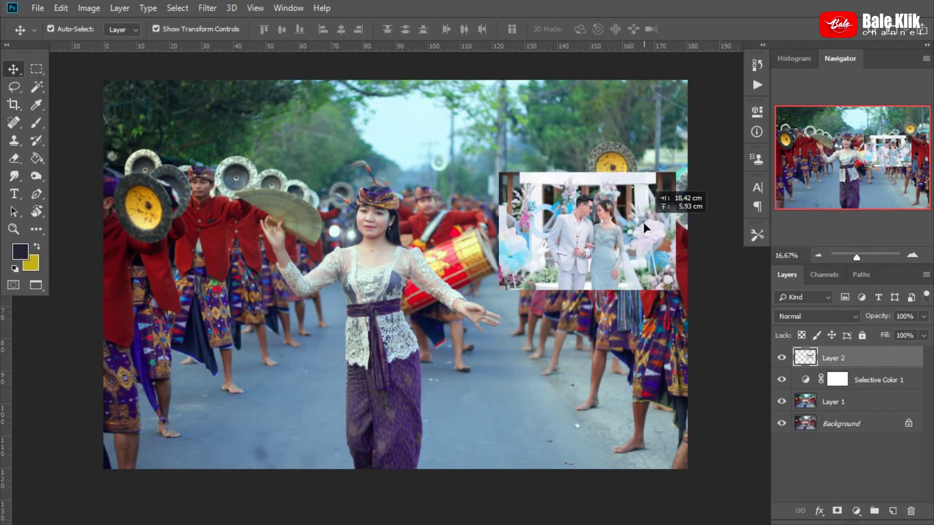
{"action": "left_click", "coordinate": [871, 403]}
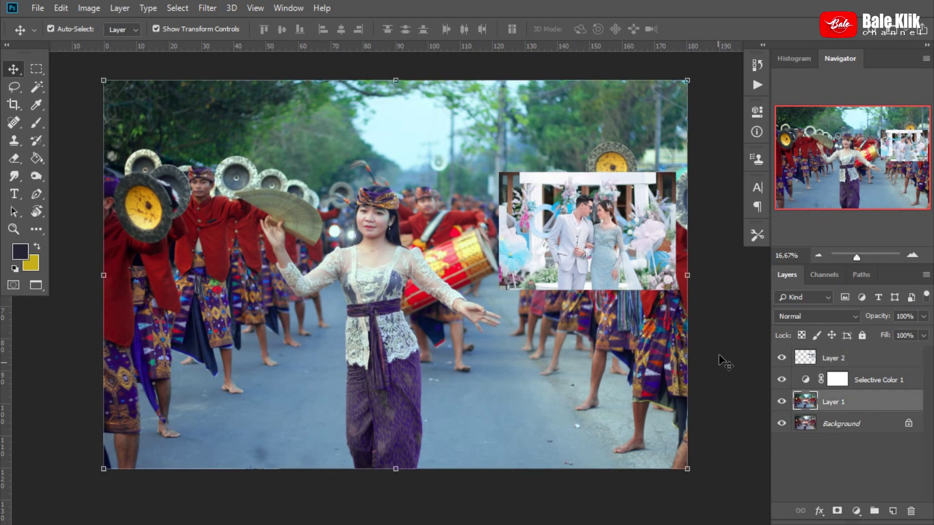
{"action": "left_click", "coordinate": [857, 510]}
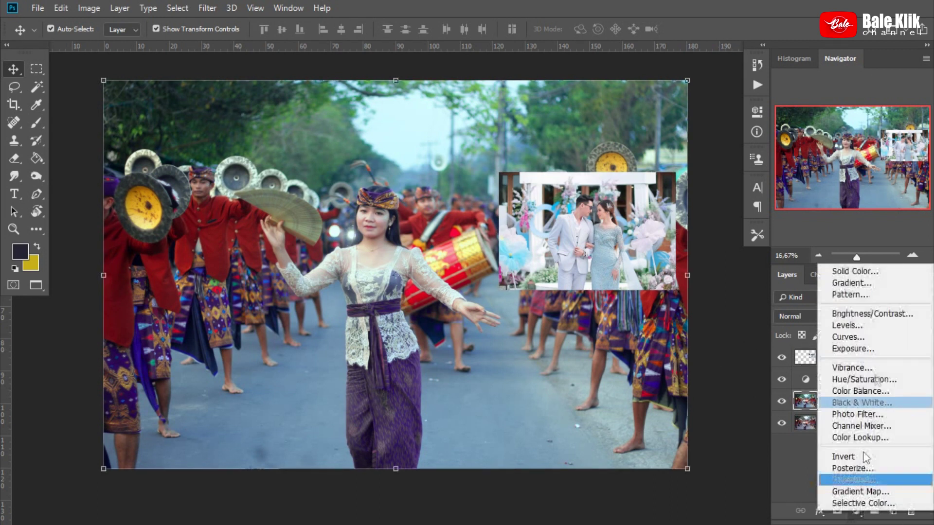
- Add a Brightness/Contrast adjustment above Layer 1 with brightness 20
{"action": "left_click", "coordinate": [879, 317]}
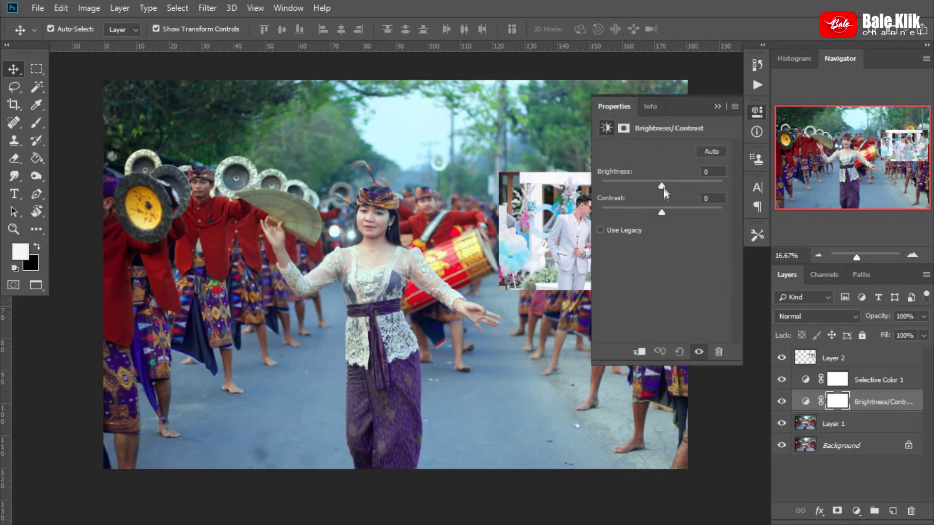
{"action": "mouse_move", "coordinate": [660, 186]}
{"action": "left_mouse_down"}
{"action": "mouse_move", "coordinate": [670, 192]}
{"action": "mouse_move", "coordinate": [662, 195]}
{"action": "left_mouse_up"}
{"action": "left_click", "coordinate": [718, 107]}
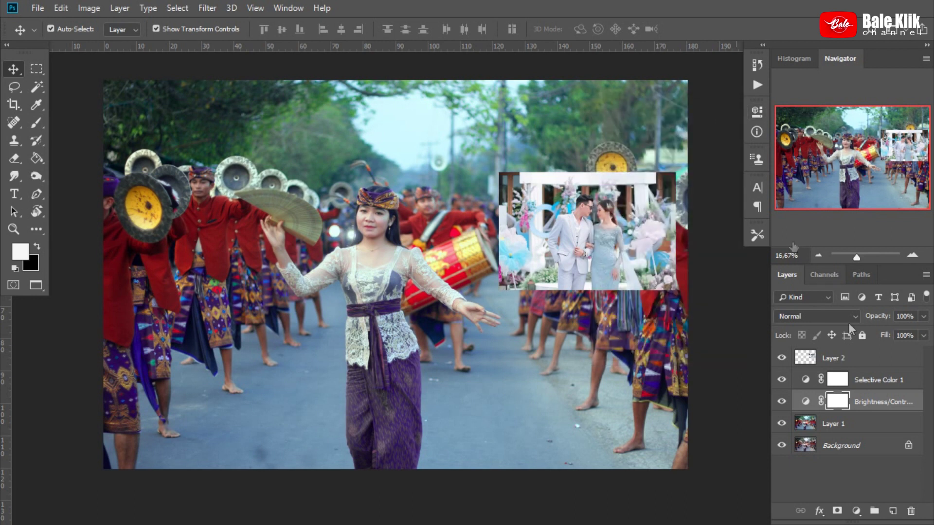
- Hide the wedding photo overlay and select the Selective Color 1 adjustment layer
{"action": "left_click", "coordinate": [877, 384]}
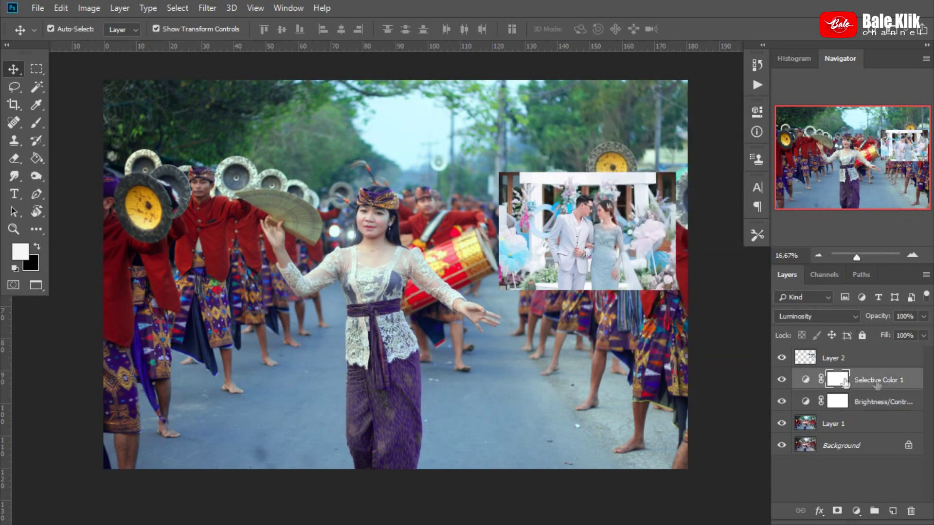
{"action": "left_click", "coordinate": [780, 358]}
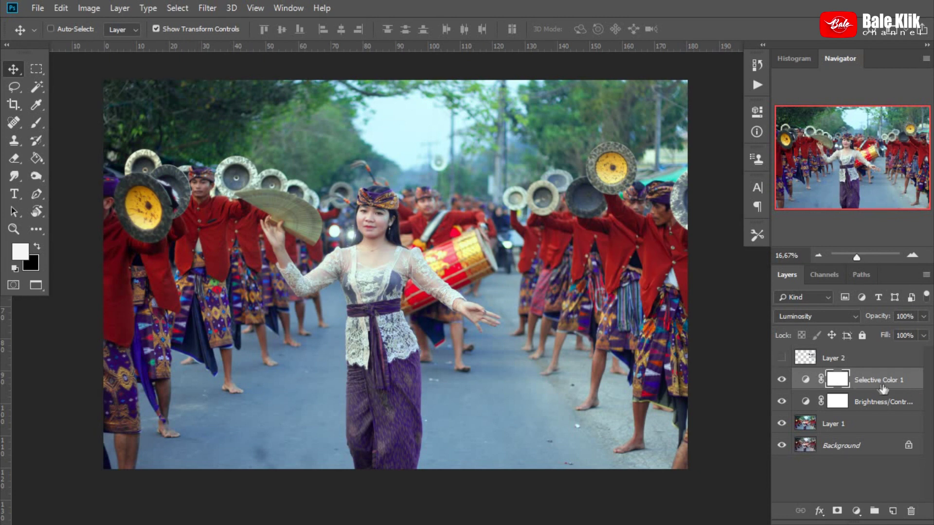
{"action": "left_click", "coordinate": [881, 403], "text": "shift"}
{"action": "left_click", "coordinate": [864, 431], "text": "shift"}
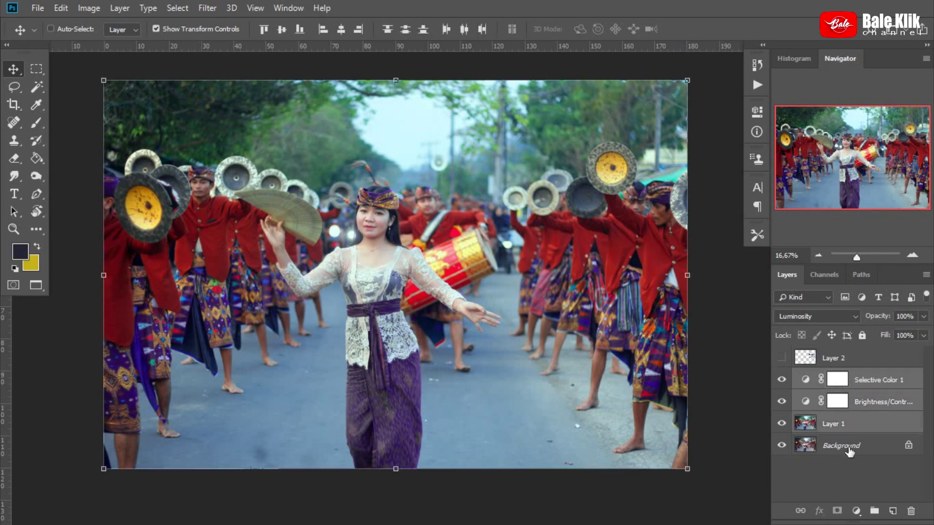
{"action": "left_click", "coordinate": [861, 381]}
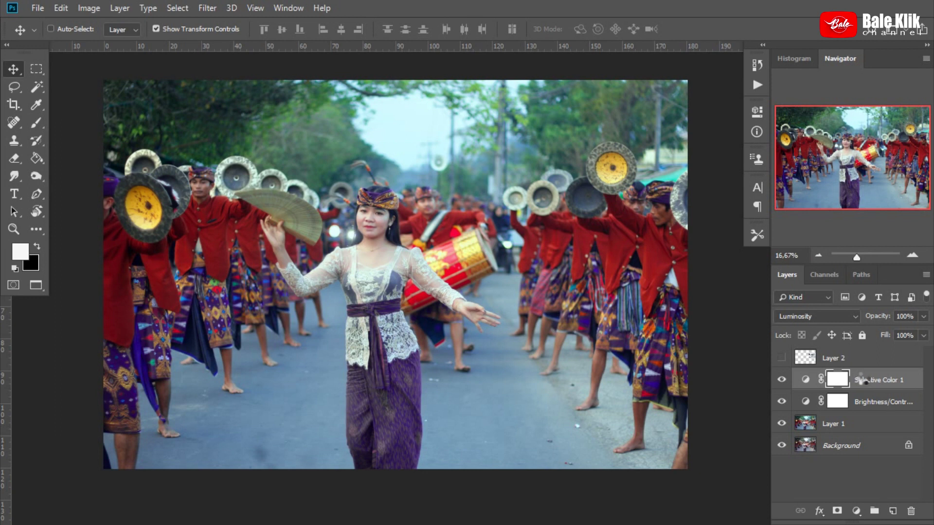
- Stamp visible layers into Layer 3 and start patching small road spots with the Patch Tool
{"action": "key", "text": "ctrl+shift+alt+e"}
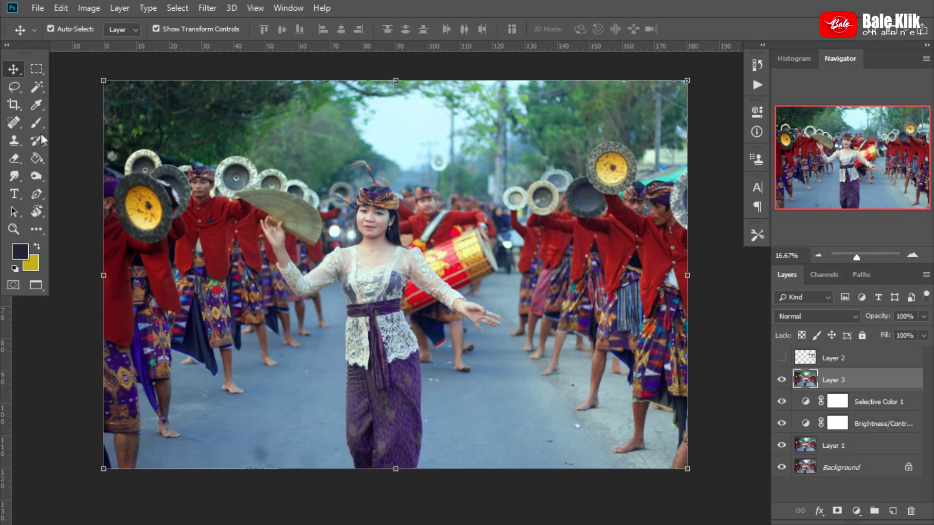
{"action": "left_click", "coordinate": [11, 123]}
{"action": "left_click", "coordinate": [59, 138]}
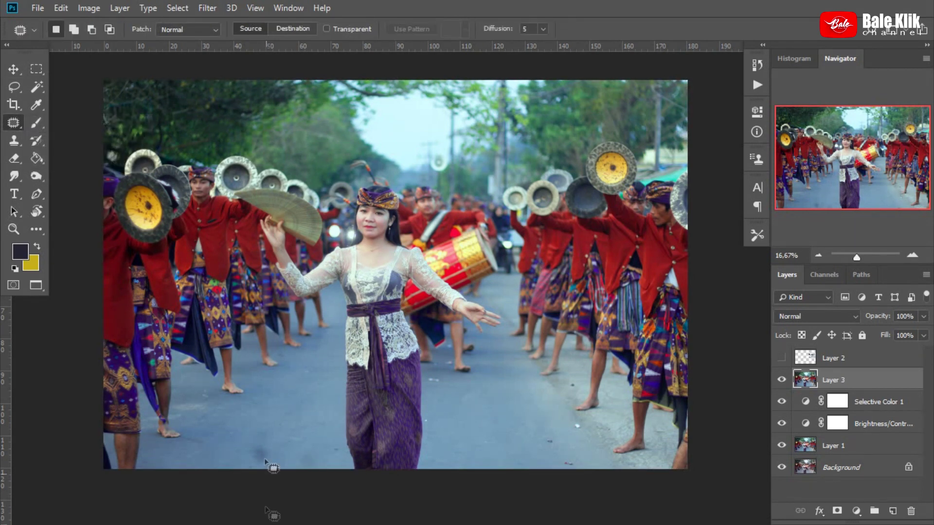
{"action": "mouse_move", "coordinate": [257, 440]}
{"action": "left_mouse_down"}
{"action": "mouse_move", "coordinate": [273, 470]}
{"action": "mouse_move", "coordinate": [262, 473]}
{"action": "left_mouse_up"}
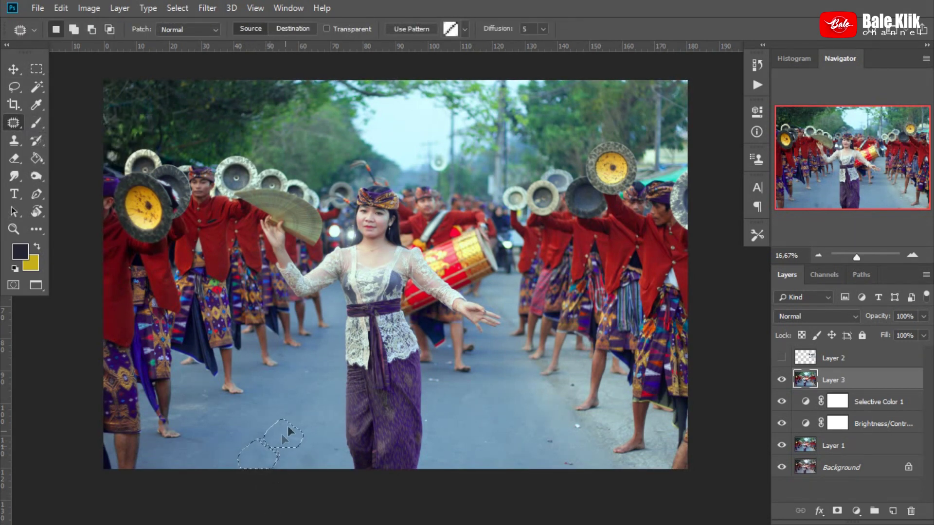
{"action": "left_click_drag", "start_coordinate": [204, 402], "coordinate": [199, 405]}
{"action": "left_click", "coordinate": [197, 440]}
{"action": "left_click_drag", "start_coordinate": [317, 380], "coordinate": [314, 378]}
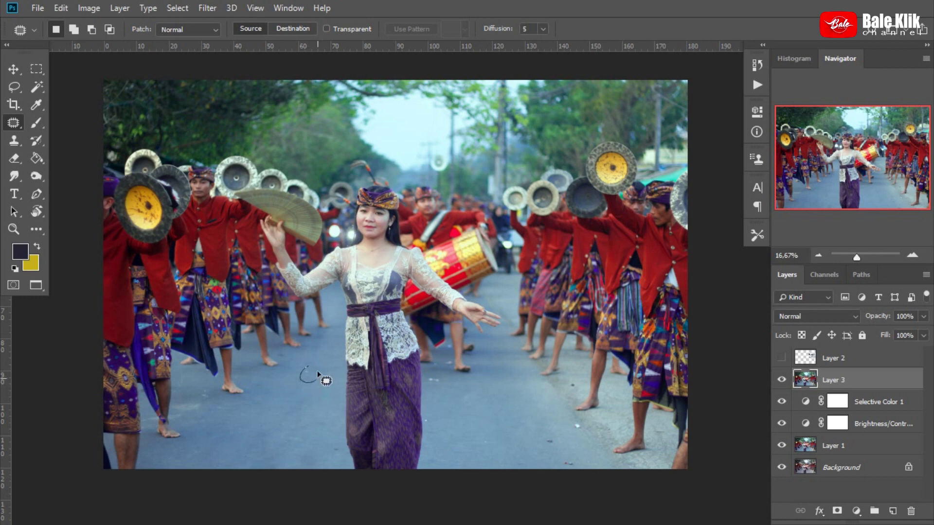
{"action": "left_click", "coordinate": [433, 382]}
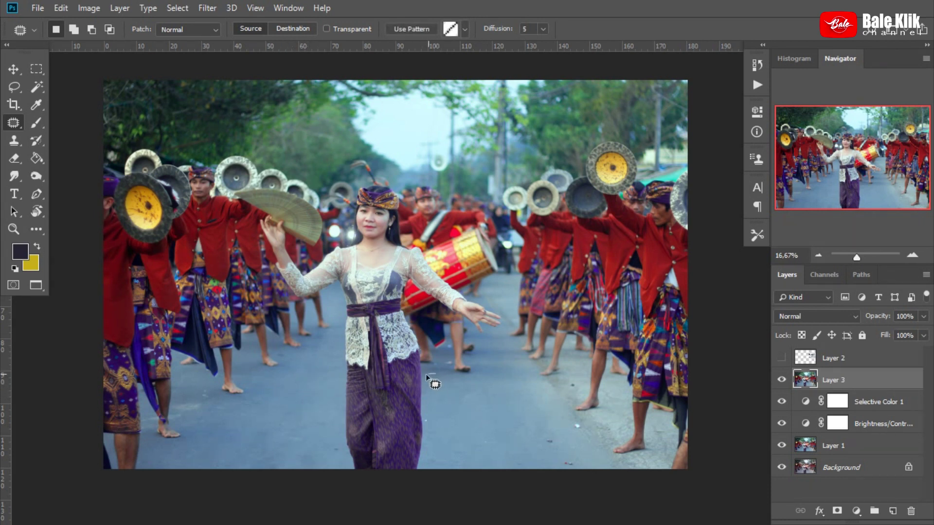
{"action": "left_click", "coordinate": [579, 428]}
- Patch away the remaining white road specks, then duplicate Layer 3 into Layer 3 copy
{"action": "mouse_move", "coordinate": [578, 432]}
{"action": "left_mouse_down"}
{"action": "mouse_move", "coordinate": [554, 440]}
{"action": "mouse_move", "coordinate": [488, 404]}
{"action": "mouse_move", "coordinate": [574, 462]}
{"action": "mouse_move", "coordinate": [561, 446]}
{"action": "mouse_move", "coordinate": [548, 457]}
{"action": "left_mouse_up"}
{"action": "left_click", "coordinate": [559, 469]}
{"action": "mouse_move", "coordinate": [518, 418]}
{"action": "left_mouse_down"}
{"action": "mouse_move", "coordinate": [522, 430]}
{"action": "mouse_move", "coordinate": [476, 416]}
{"action": "mouse_move", "coordinate": [480, 407]}
{"action": "left_mouse_up"}
{"action": "left_click", "coordinate": [560, 440]}
{"action": "left_click_drag", "start_coordinate": [573, 384], "coordinate": [575, 380]}
{"action": "left_click", "coordinate": [521, 401]}
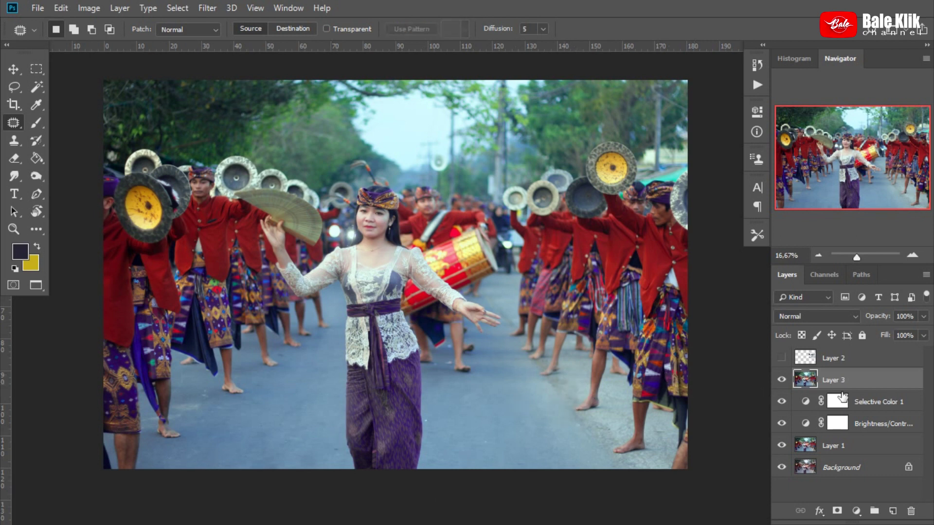
{"action": "key", "text": "ctrl+j"}
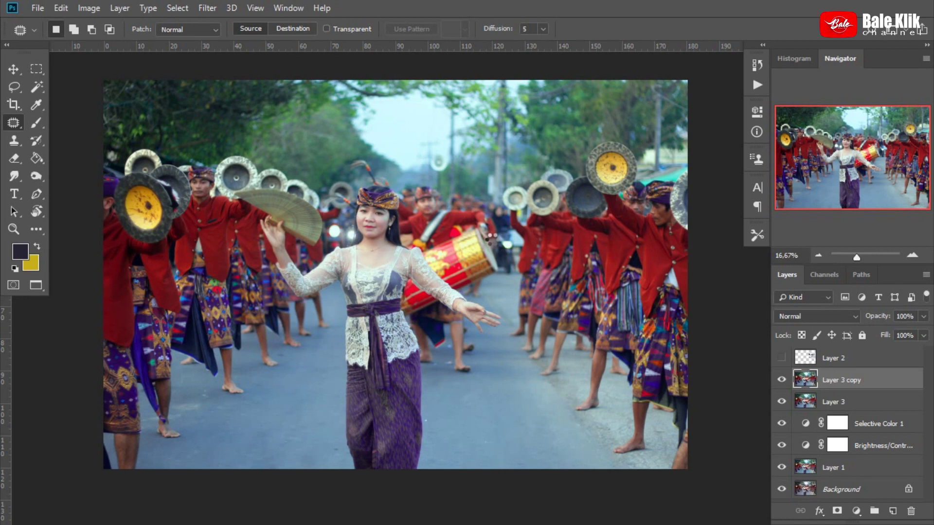
- In Camera Raw, set contrast -6, shadows -26 and whites -12
{"action": "key", "text": "ctrl+shift+a"}
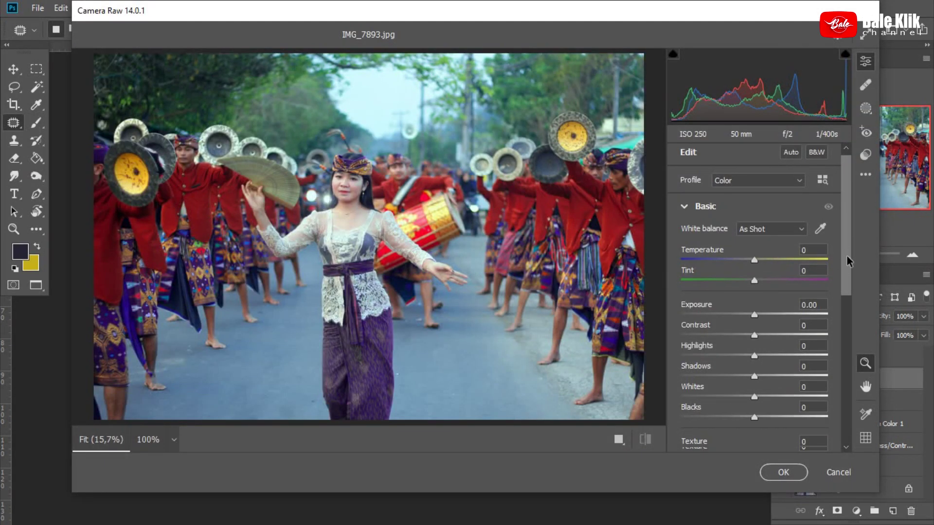
{"action": "scroll", "coordinate": [847, 255], "scroll_direction": "down", "scroll_amount": 3}
{"action": "left_click_drag", "start_coordinate": [757, 276], "coordinate": [753, 278]}
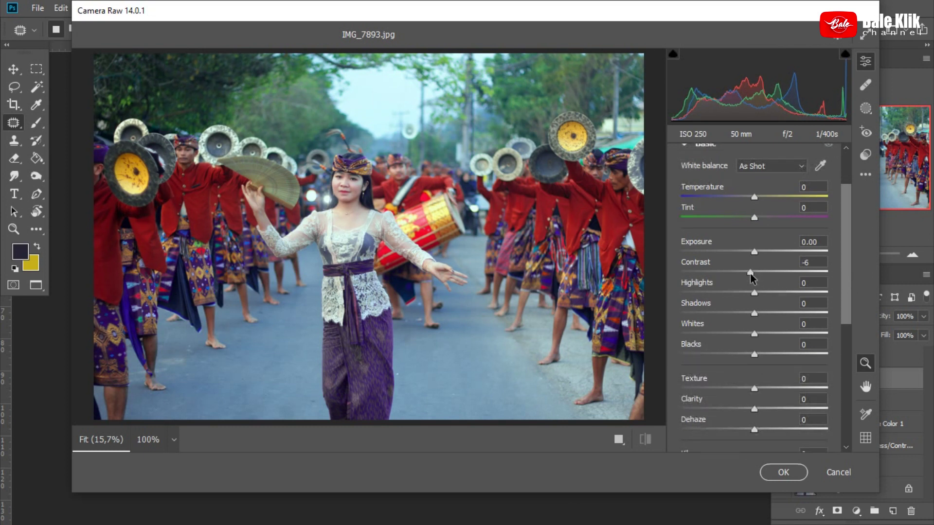
{"action": "left_click_drag", "start_coordinate": [755, 313], "coordinate": [736, 317]}
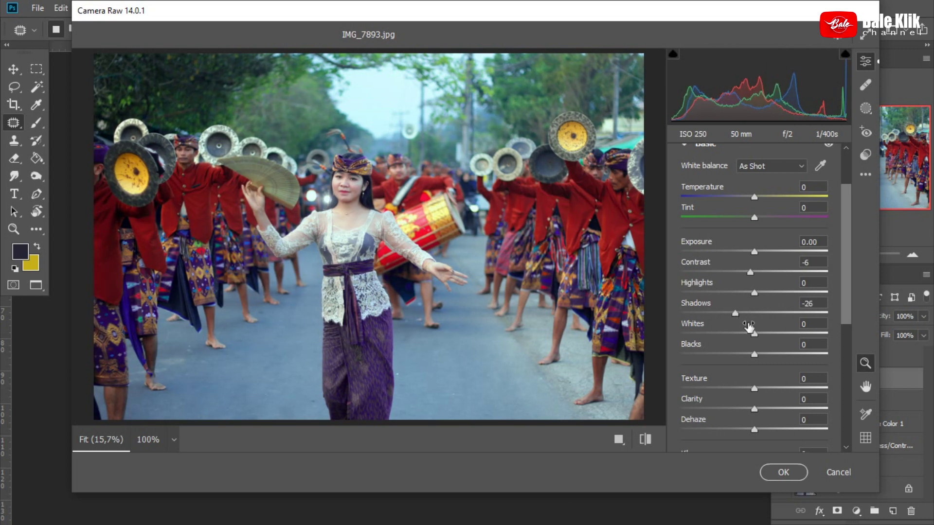
{"action": "mouse_move", "coordinate": [755, 333]}
{"action": "left_mouse_down"}
{"action": "mouse_move", "coordinate": [726, 357]}
{"action": "mouse_move", "coordinate": [733, 359]}
{"action": "left_mouse_up"}
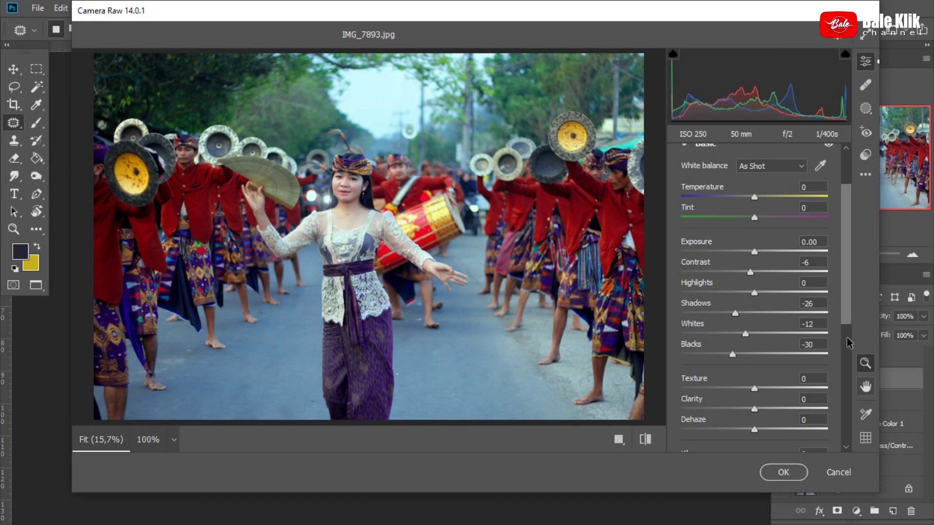
{"action": "left_click_drag", "start_coordinate": [849, 321], "coordinate": [843, 384]}
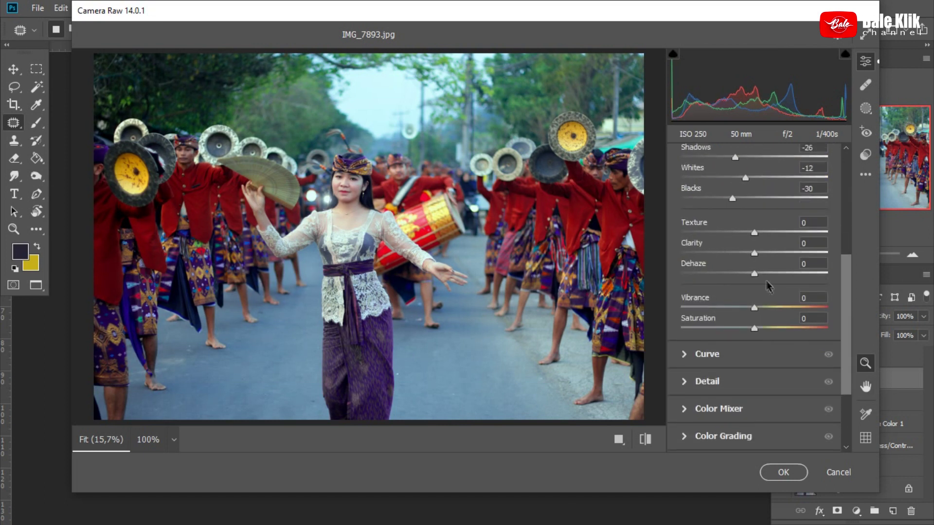
- Set texture +6, dehaze +3 and saturation +3 in Camera Raw
{"action": "left_click_drag", "start_coordinate": [755, 235], "coordinate": [760, 237]}
{"action": "mouse_move", "coordinate": [754, 275]}
{"action": "left_mouse_down"}
{"action": "mouse_move", "coordinate": [741, 280]}
{"action": "mouse_move", "coordinate": [759, 283]}
{"action": "left_mouse_up"}
{"action": "left_click_drag", "start_coordinate": [760, 331], "coordinate": [761, 333]}
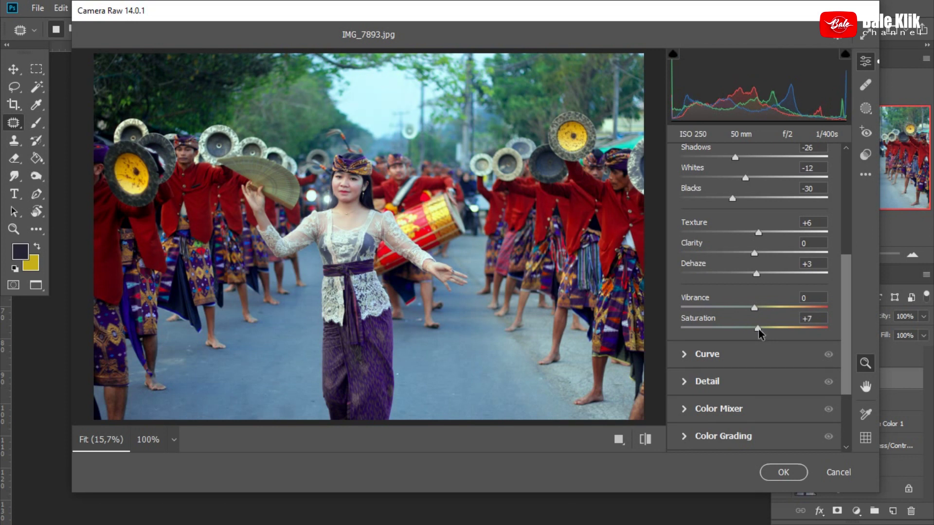
{"action": "key", "text": "Down"}
{"action": "key", "text": "Down"}
{"action": "key", "text": "Down"}
{"action": "left_click_drag", "start_coordinate": [844, 328], "coordinate": [853, 380]}
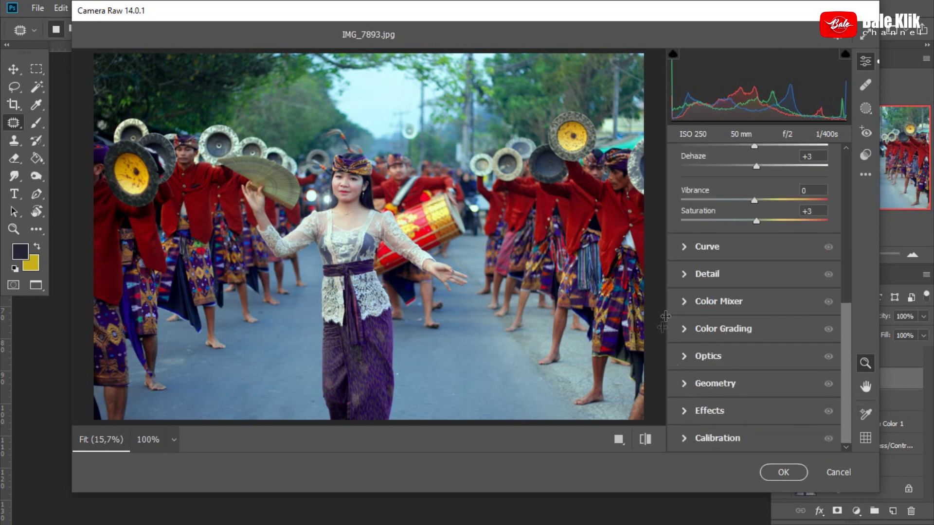
- Apply light sharpening and add noise reduction in the Detail panel
{"action": "left_click", "coordinate": [685, 274]}
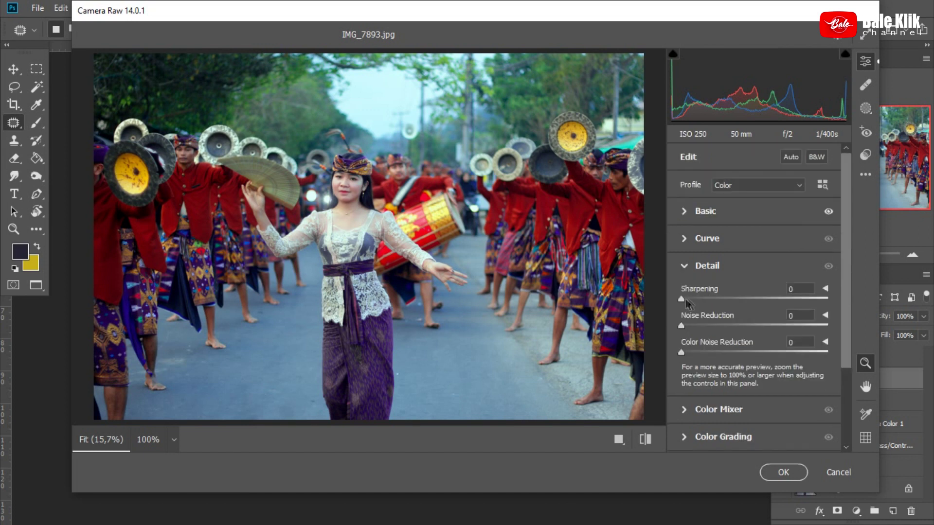
{"action": "left_click_drag", "start_coordinate": [686, 301], "coordinate": [687, 301]}
{"action": "mouse_move", "coordinate": [684, 325]}
{"action": "left_mouse_down"}
{"action": "mouse_move", "coordinate": [703, 325]}
{"action": "mouse_move", "coordinate": [705, 351]}
{"action": "left_mouse_up"}
{"action": "left_click_drag", "start_coordinate": [843, 309], "coordinate": [848, 372]}
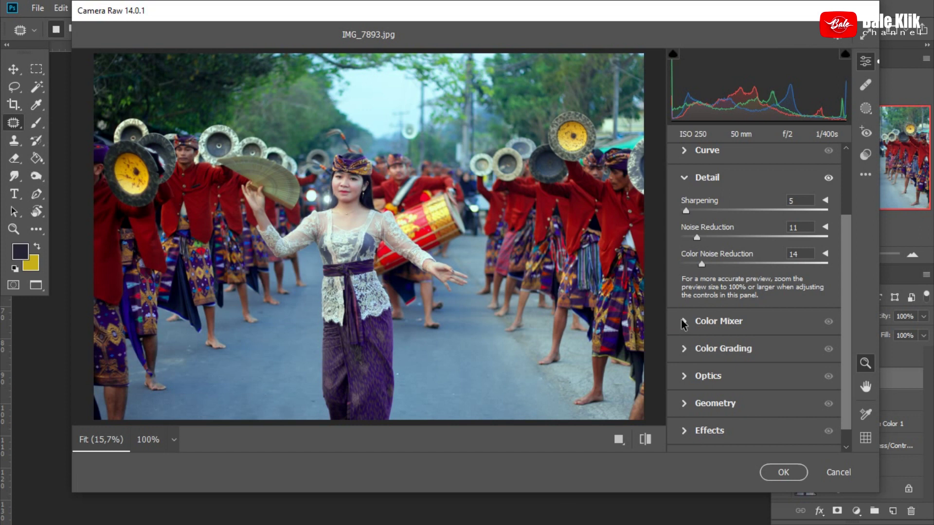
- Raise the Greens luminance to +28 in the Color Mixer, sampling the tree foliage
{"action": "left_click", "coordinate": [707, 327]}
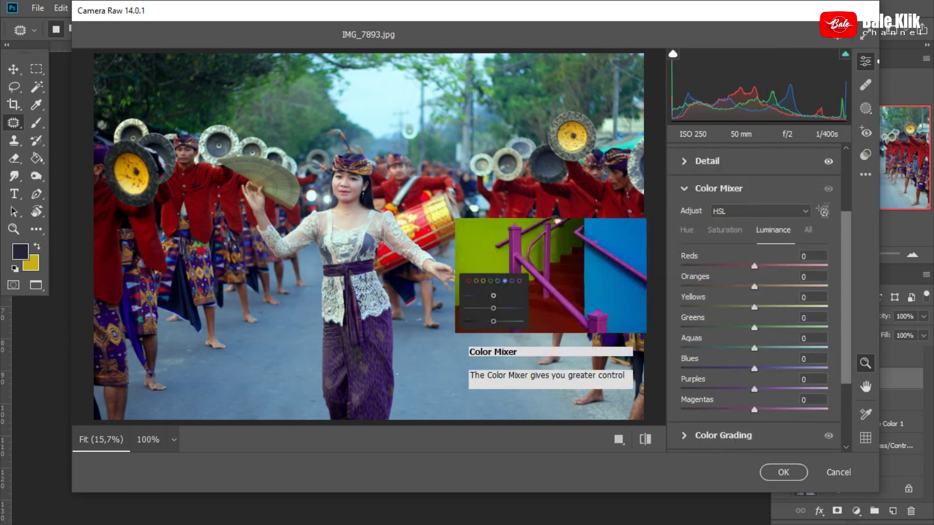
{"action": "left_click", "coordinate": [821, 214]}
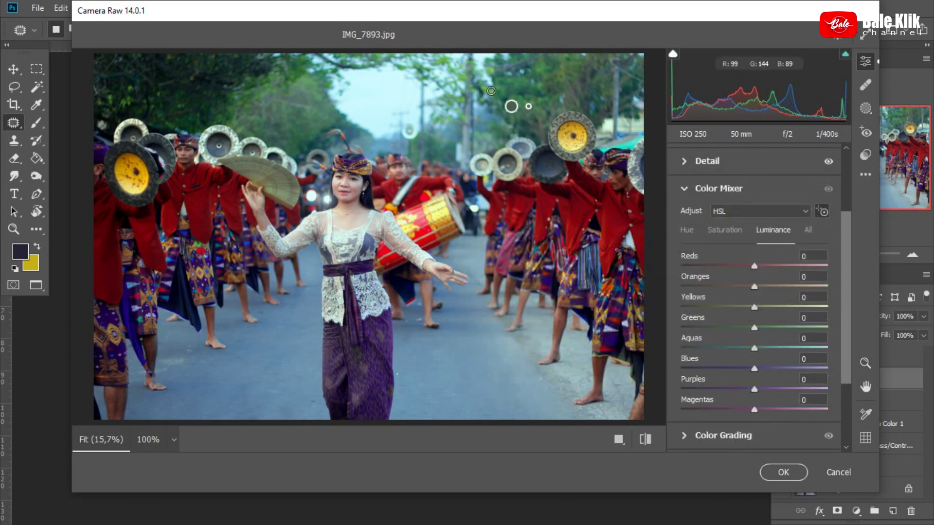
{"action": "left_click", "coordinate": [488, 90]}
{"action": "mouse_move", "coordinate": [488, 90]}
{"action": "left_mouse_down"}
{"action": "mouse_move", "coordinate": [478, 91]}
{"action": "mouse_move", "coordinate": [552, 91]}
{"action": "left_mouse_up"}
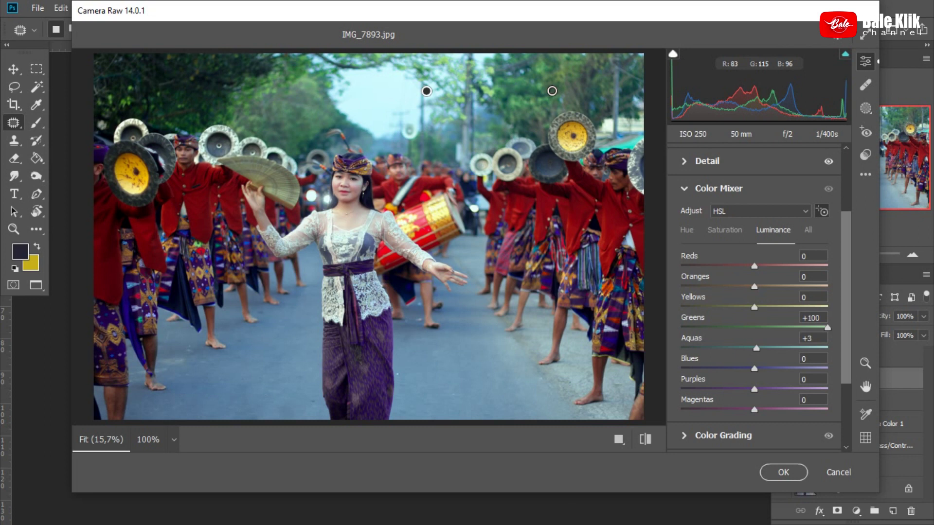
{"action": "left_click_drag", "start_coordinate": [552, 91], "coordinate": [497, 91]}
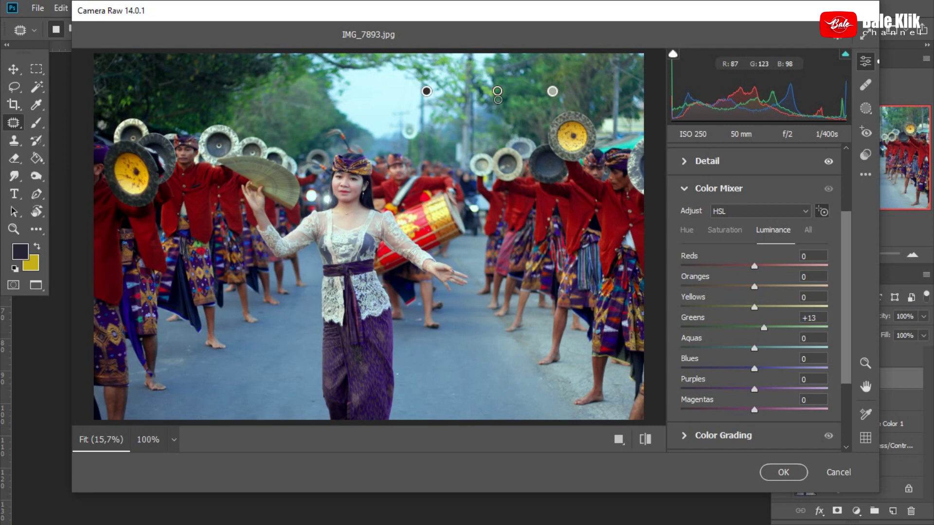
{"action": "left_click_drag", "start_coordinate": [774, 328], "coordinate": [775, 328]}
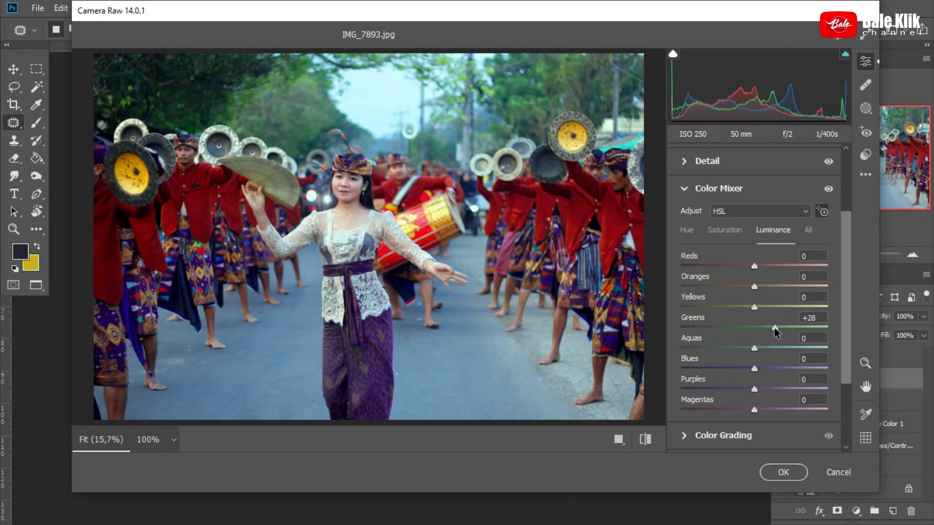
- Set the Greens saturation to +11 in the Color Mixer
{"action": "left_click", "coordinate": [718, 231]}
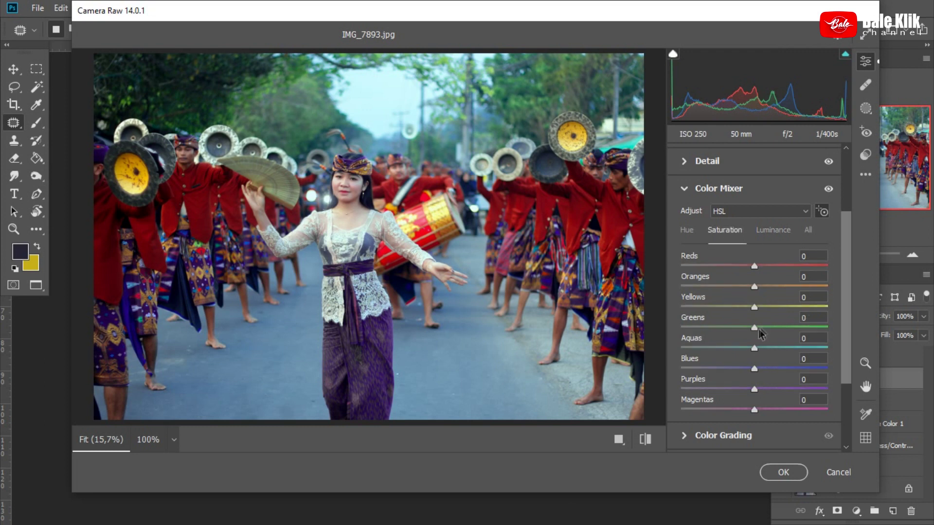
{"action": "mouse_move", "coordinate": [754, 329]}
{"action": "left_mouse_down"}
{"action": "mouse_move", "coordinate": [719, 329]}
{"action": "mouse_move", "coordinate": [763, 333]}
{"action": "left_mouse_up"}
{"action": "left_click_drag", "start_coordinate": [848, 293], "coordinate": [846, 219]}
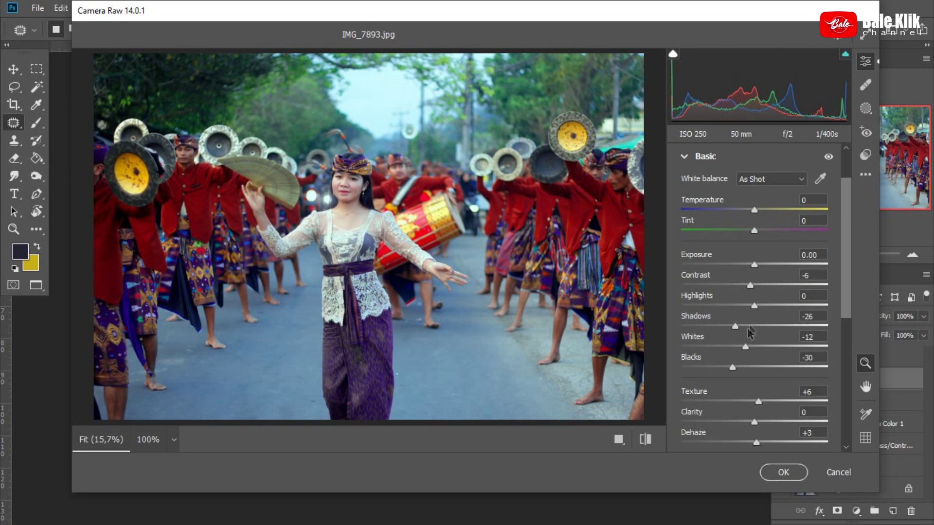
- Set Highlights to -13 and Exposure to -0.10, then commit the Camera Raw edits
{"action": "left_click_drag", "start_coordinate": [753, 305], "coordinate": [745, 309]}
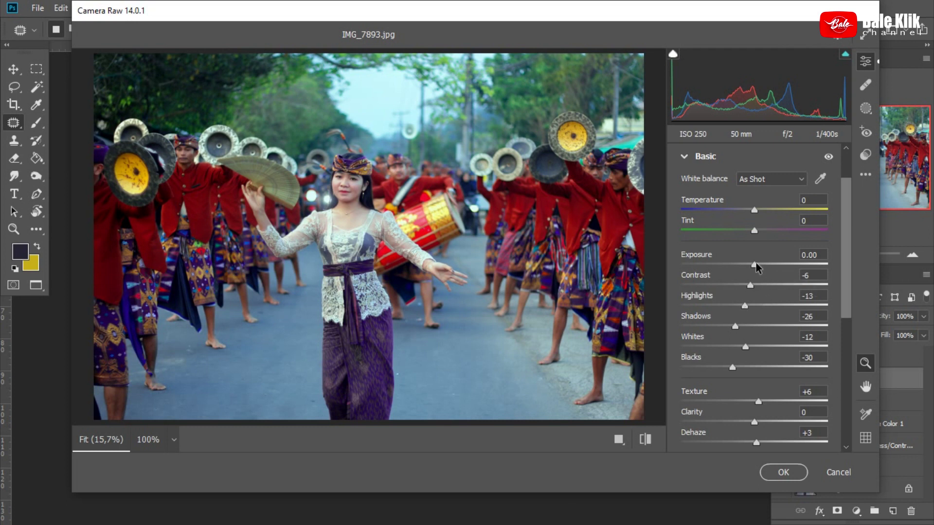
{"action": "left_click_drag", "start_coordinate": [755, 265], "coordinate": [752, 265]}
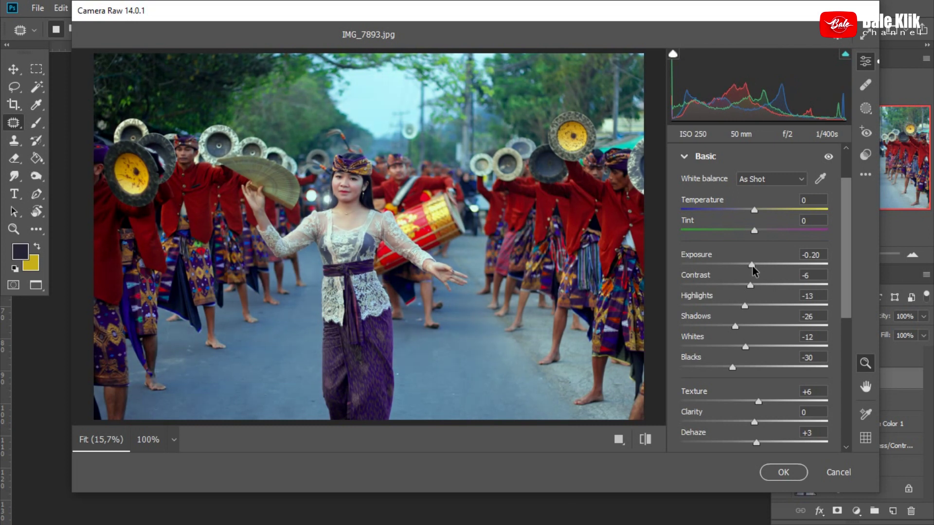
{"action": "left_click_drag", "start_coordinate": [752, 265], "coordinate": [755, 265]}
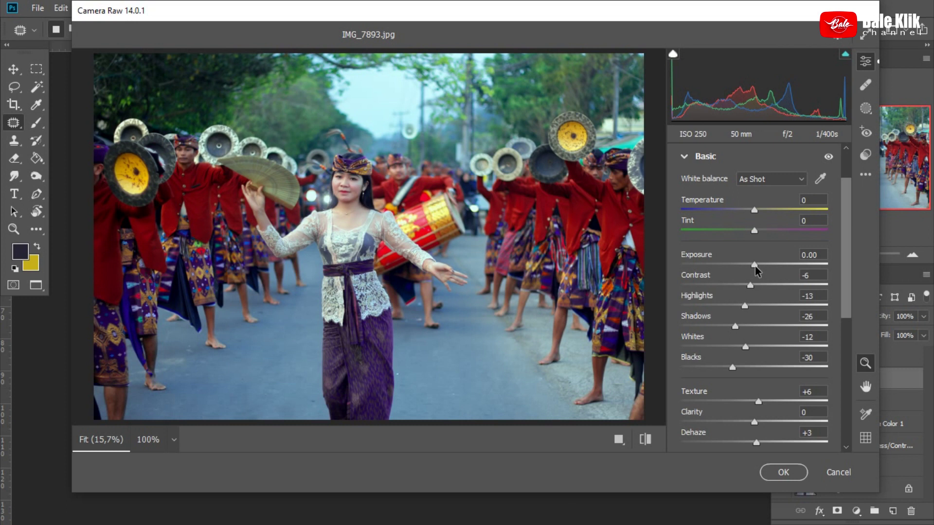
{"action": "left_click_drag", "start_coordinate": [755, 265], "coordinate": [754, 265]}
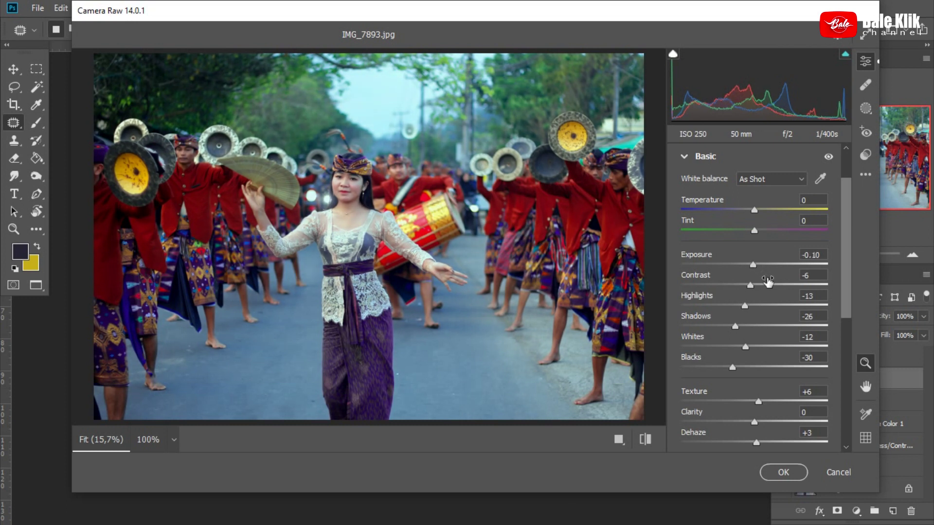
{"action": "left_click", "coordinate": [784, 472]}
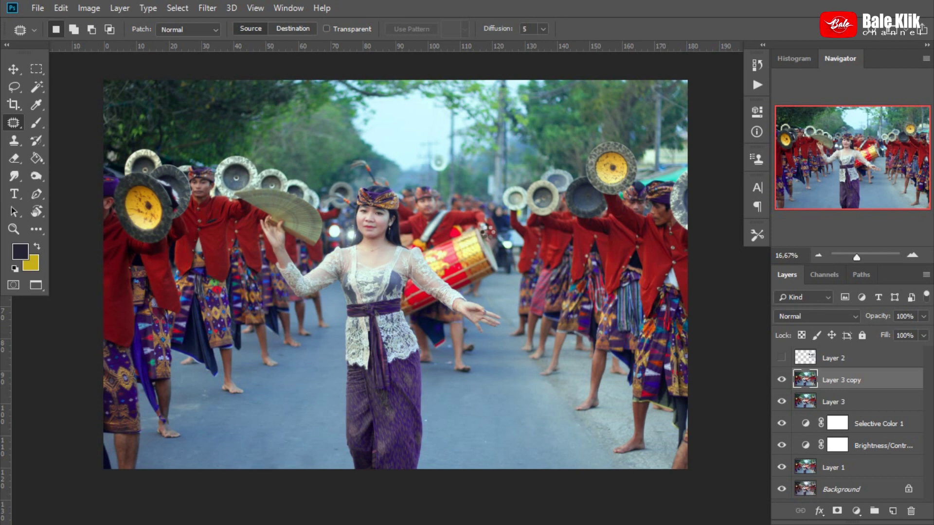
- Compare Layer 3 copy by toggling its visibility, then merge Layer 3 into it
{"action": "key", "text": "ctrl+f"}
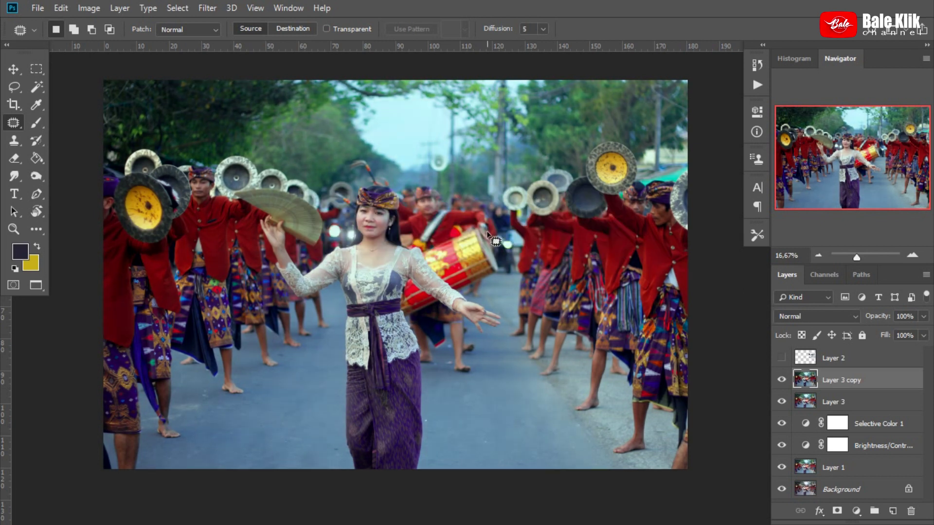
{"action": "left_click", "coordinate": [781, 379]}
{"action": "left_click", "coordinate": [781, 380]}
{"action": "left_click", "coordinate": [851, 402], "text": "shift"}
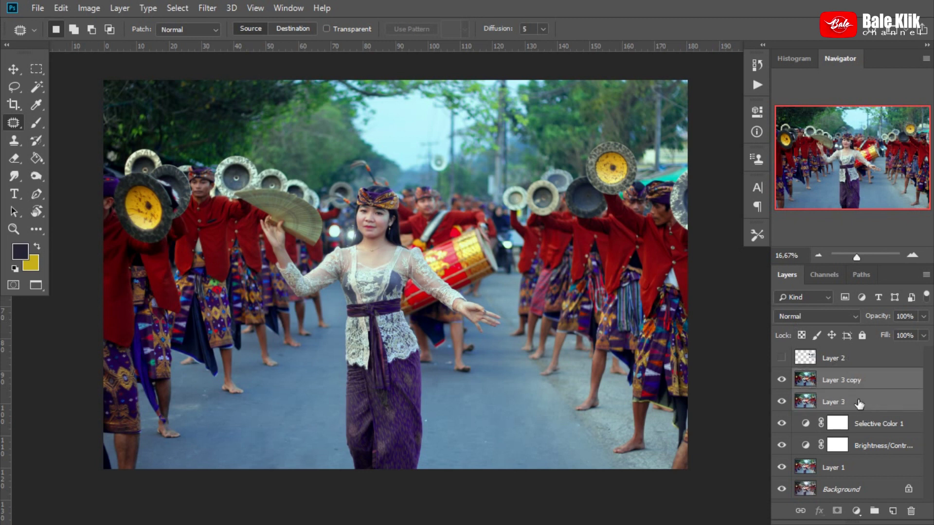
{"action": "key", "text": "ctrl+e"}
- Group Layer 3 copy, the two adjustment layers and Layer 1 into Group 1
{"action": "key", "text": "shift+alt+y"}
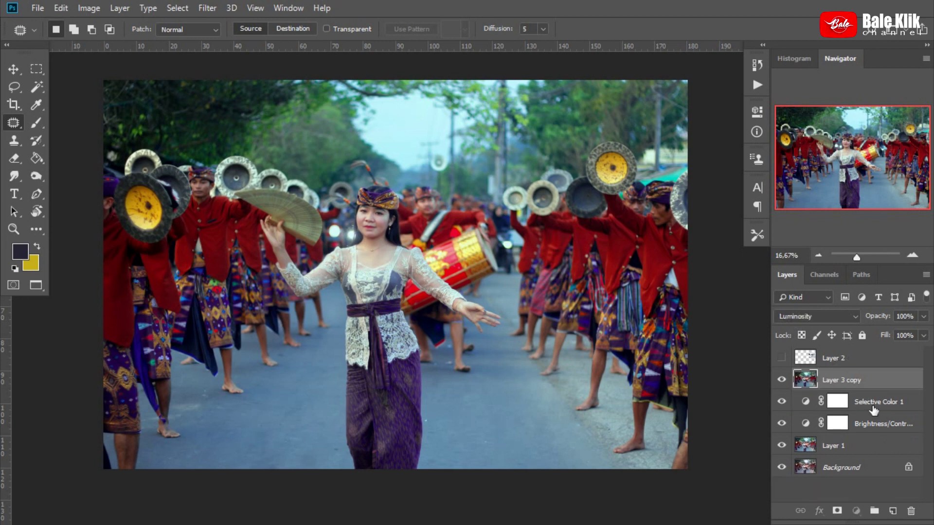
{"action": "left_click", "coordinate": [874, 411]}
{"action": "left_click", "coordinate": [862, 446], "text": "shift"}
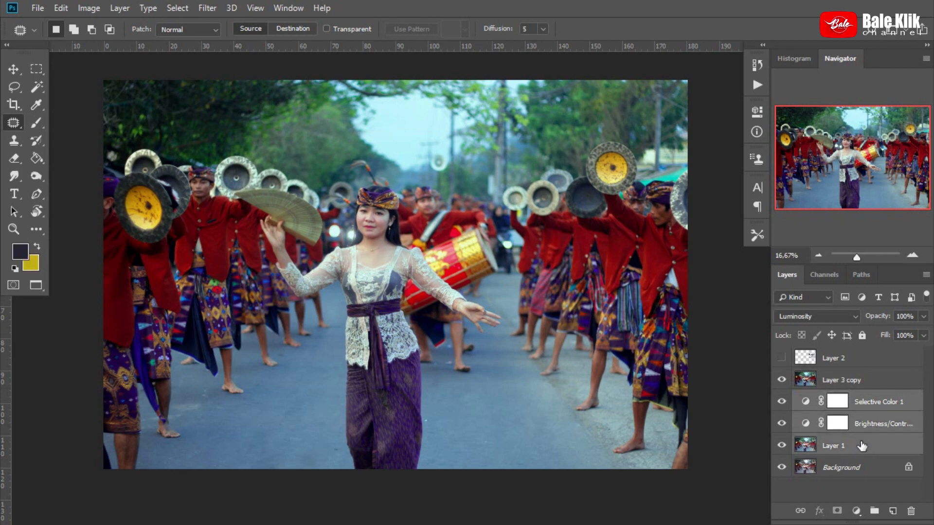
{"action": "left_click", "coordinate": [865, 382], "text": "shift"}
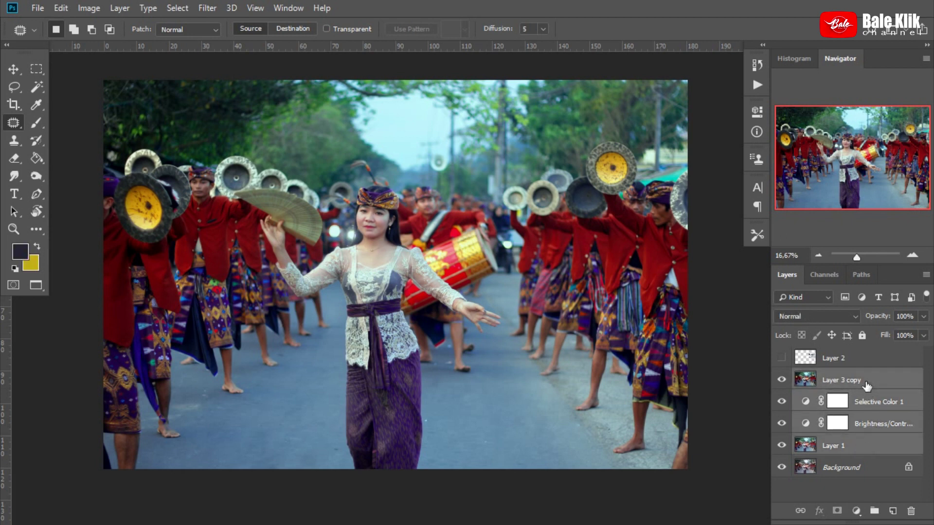
{"action": "key", "text": "ctrl+g"}
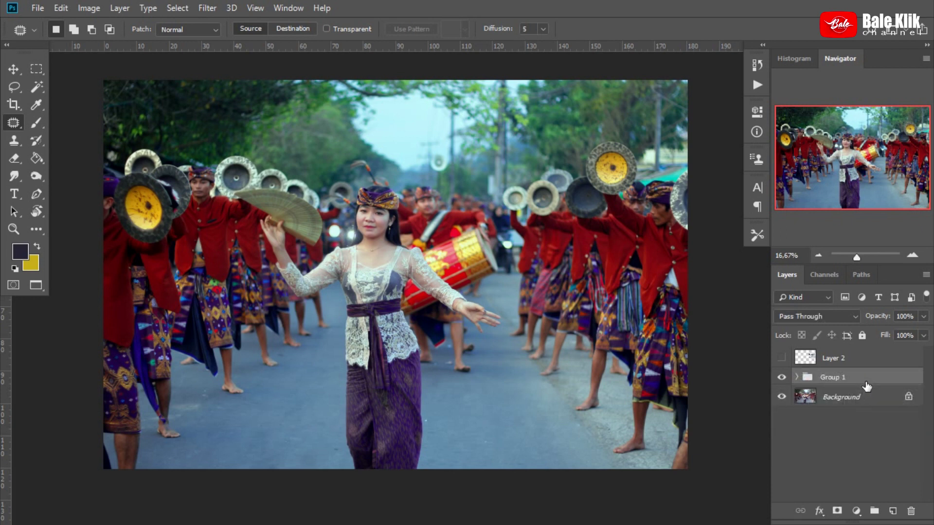
{"action": "left_click", "coordinate": [782, 380]}
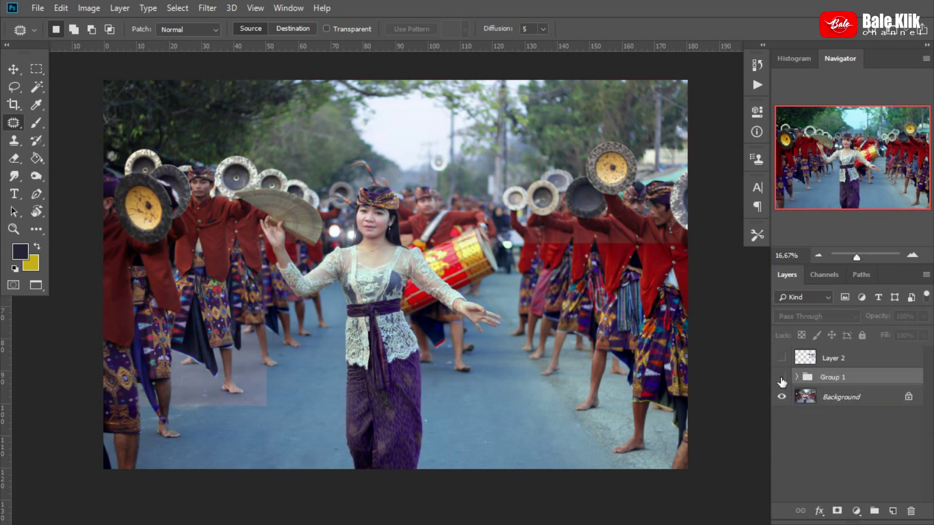
{"action": "left_click", "coordinate": [782, 379]}
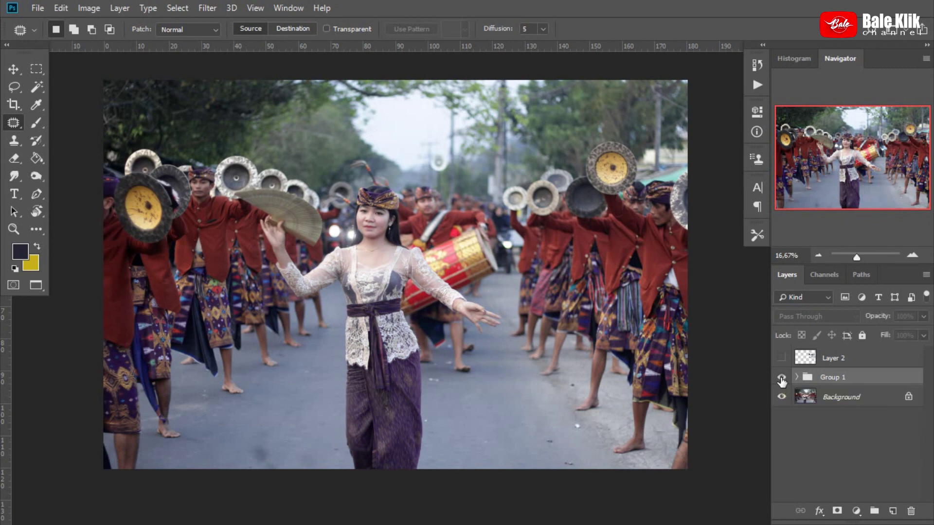
{"action": "left_click", "coordinate": [782, 379]}
{"action": "left_click", "coordinate": [782, 379]}
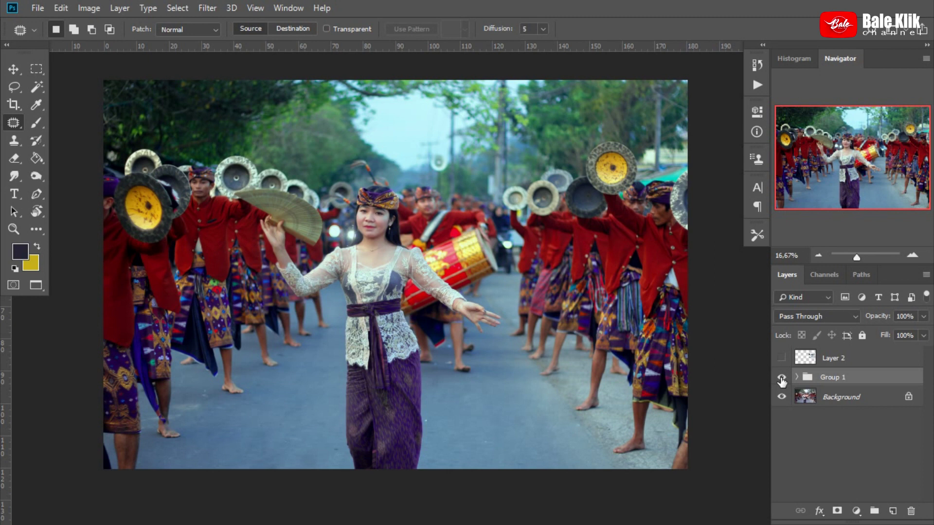
{"action": "left_click", "coordinate": [820, 255]}
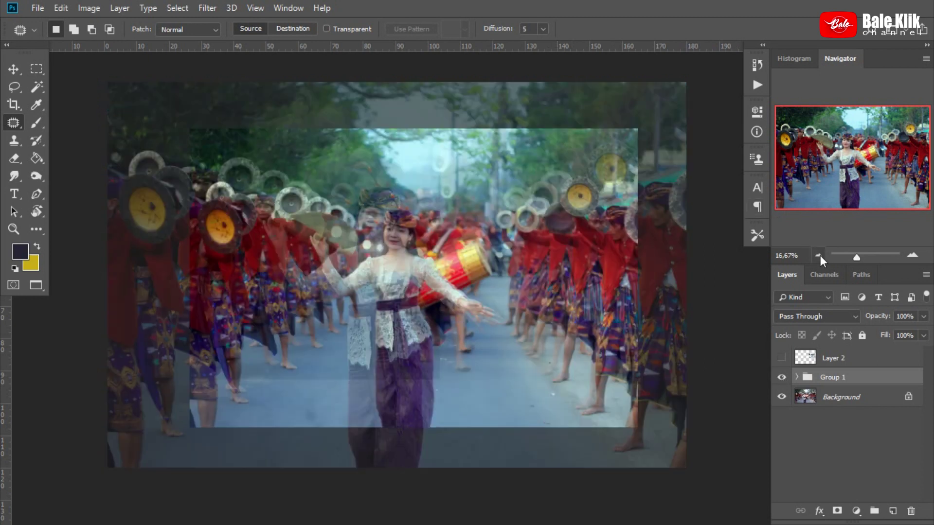